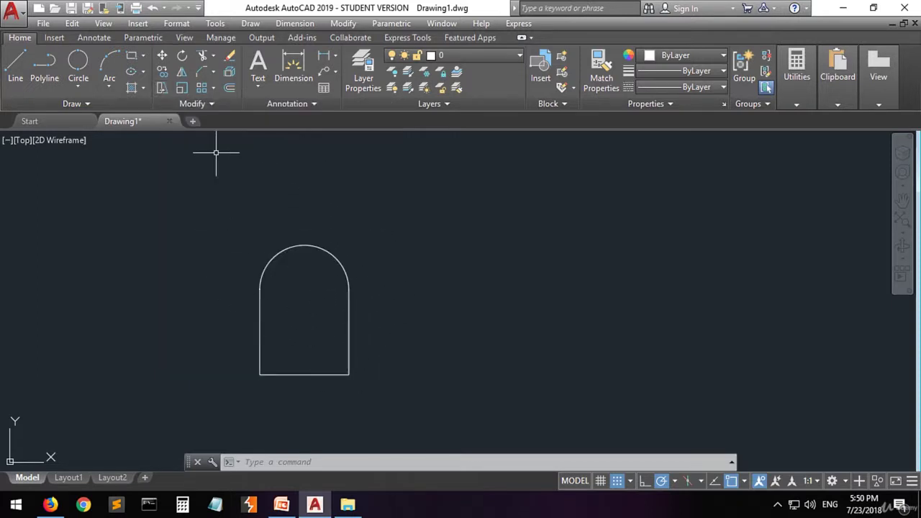
Start the Stretch command from the Modify panel of the Home tab.
{"action": "left_click", "coordinate": [161, 87]}
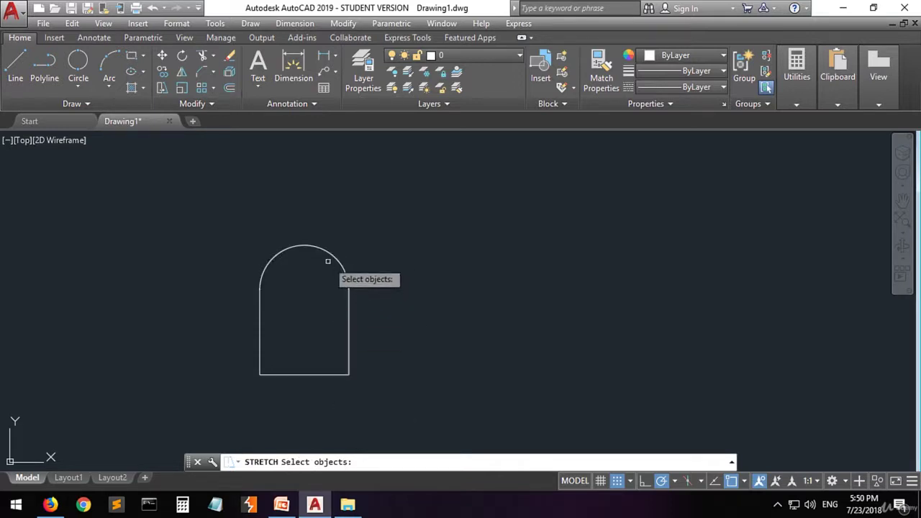
Crossing-select the arch and upper side lines and stretch them 70 units up from the arc centre.
{"action": "left_click", "coordinate": [351, 216]}
{"action": "left_click", "coordinate": [247, 326]}
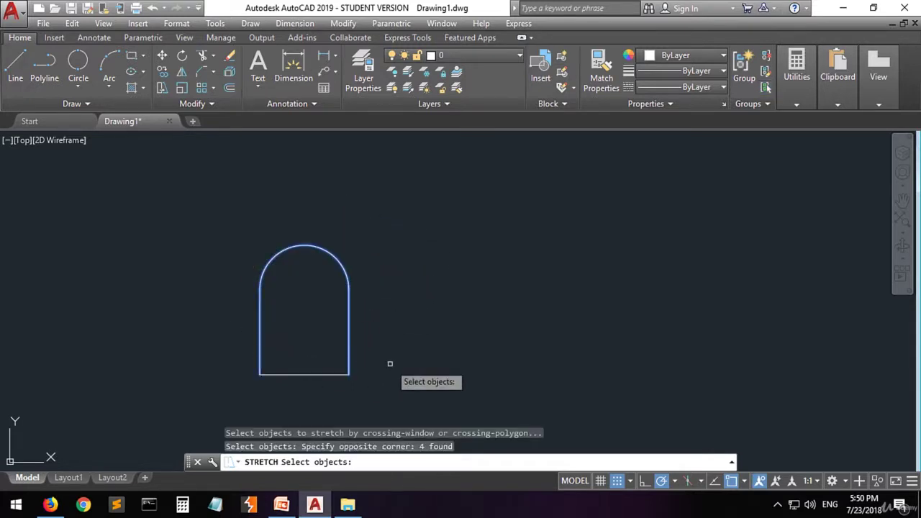
{"action": "key", "text": "Return"}
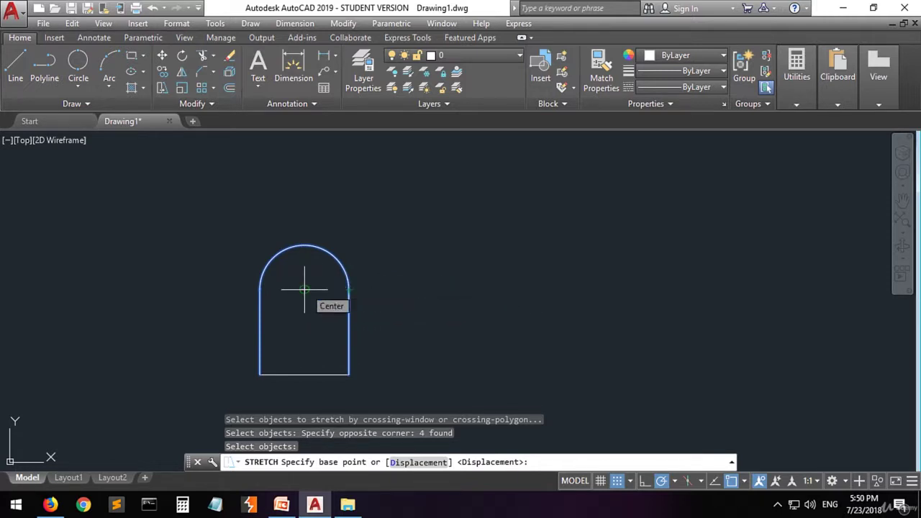
{"action": "left_click", "coordinate": [305, 290]}
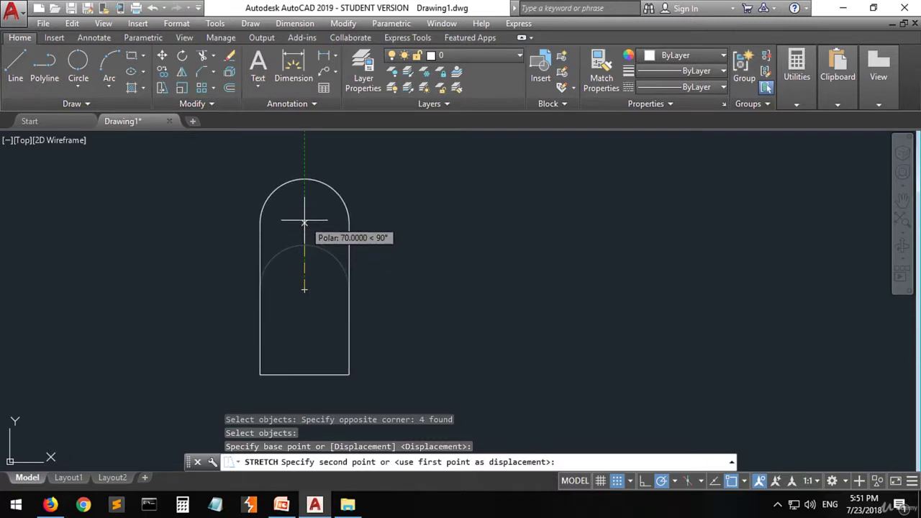
{"action": "left_click", "coordinate": [305, 220]}
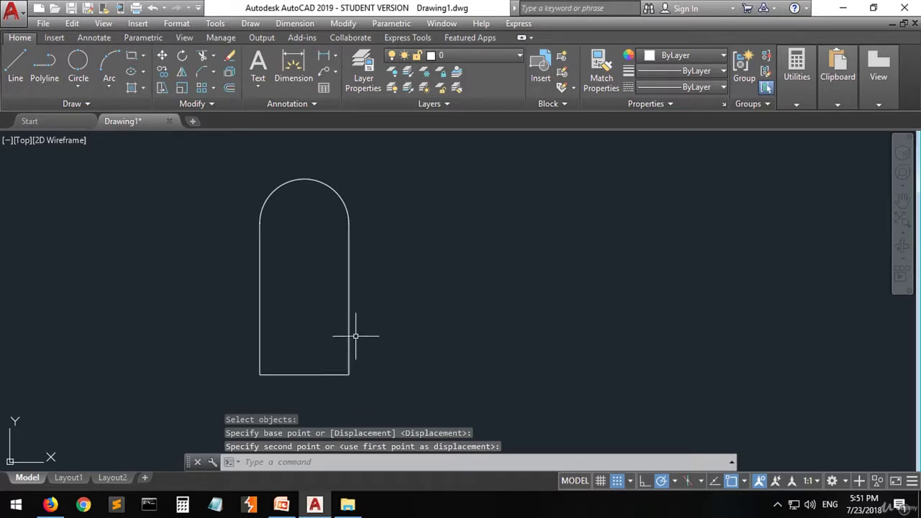
Start Offset with an offset distance of 10.
{"action": "mouse_move", "coordinate": [329, 375]}
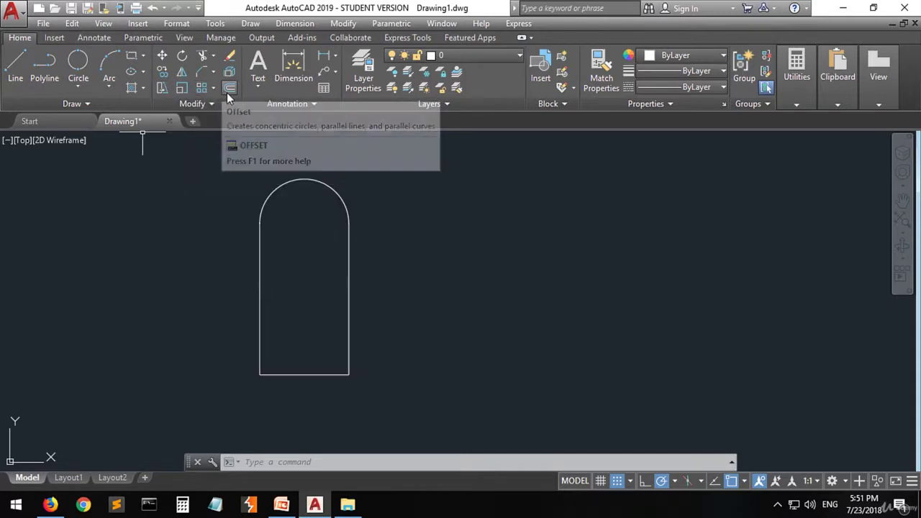
{"action": "left_click", "coordinate": [229, 89]}
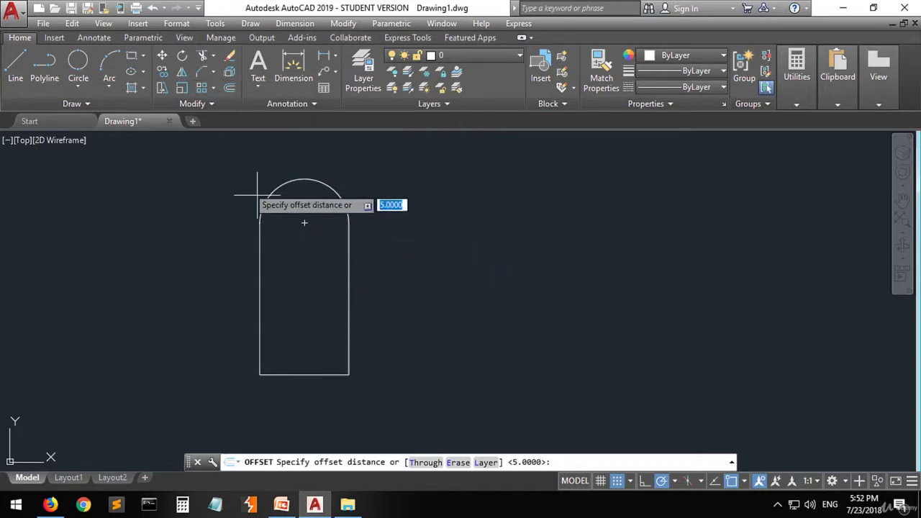
{"action": "left_click", "coordinate": [229, 87]}
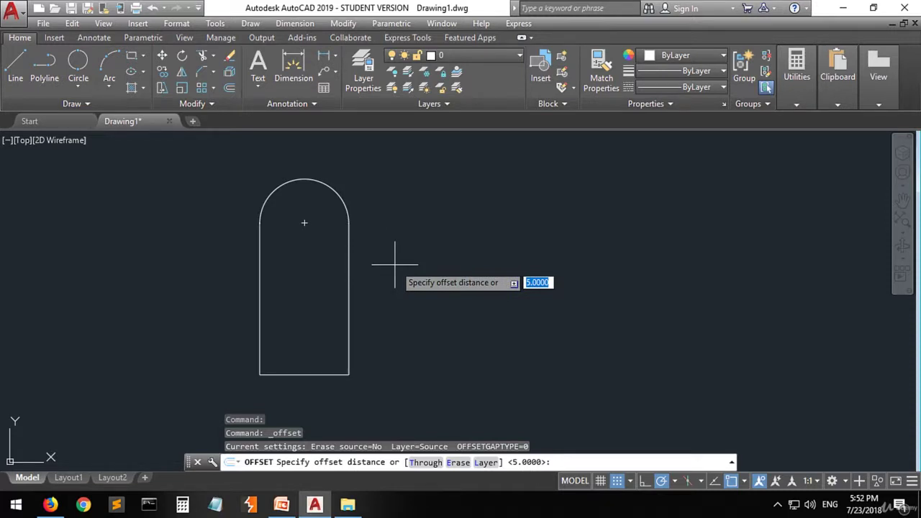
{"action": "type", "text": "10"}
{"action": "key", "text": "Return"}
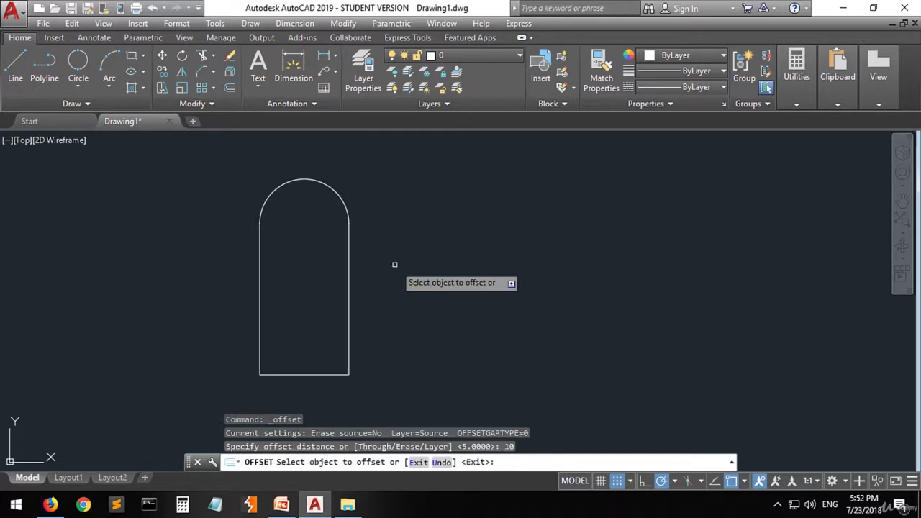
Offset the right side, left side, arch and bottom line 10 units outward.
{"action": "left_click", "coordinate": [350, 290]}
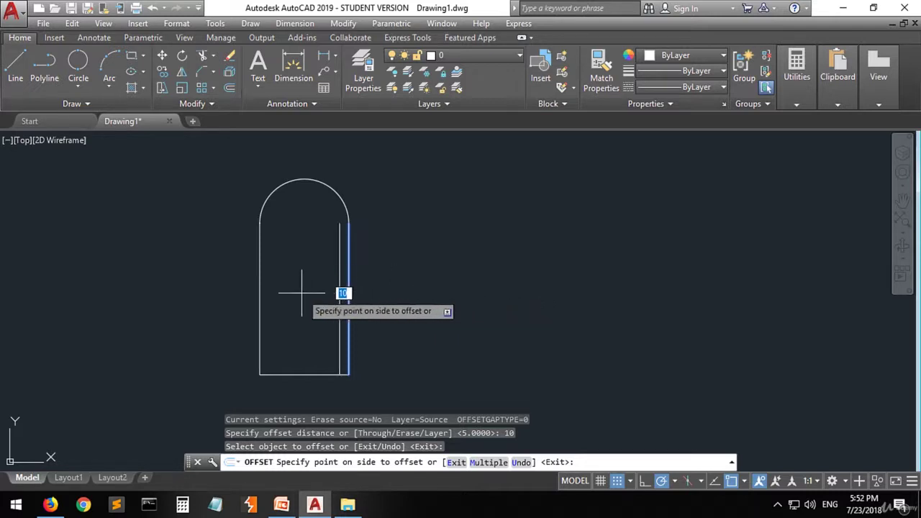
{"action": "left_click", "coordinate": [372, 280]}
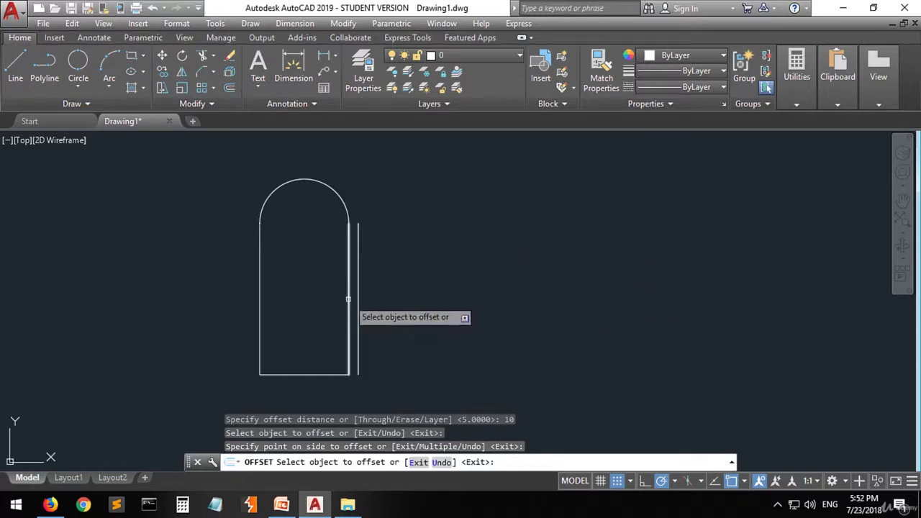
{"action": "left_click", "coordinate": [260, 293]}
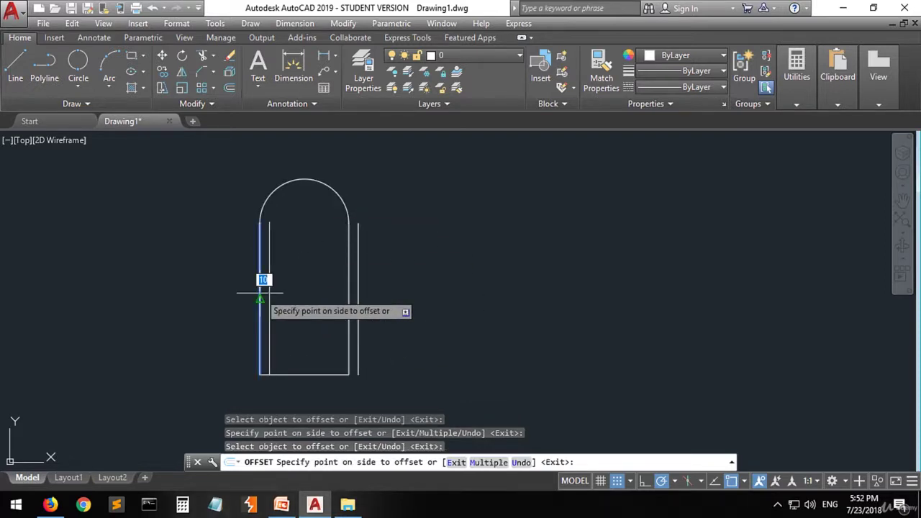
{"action": "left_click", "coordinate": [184, 295]}
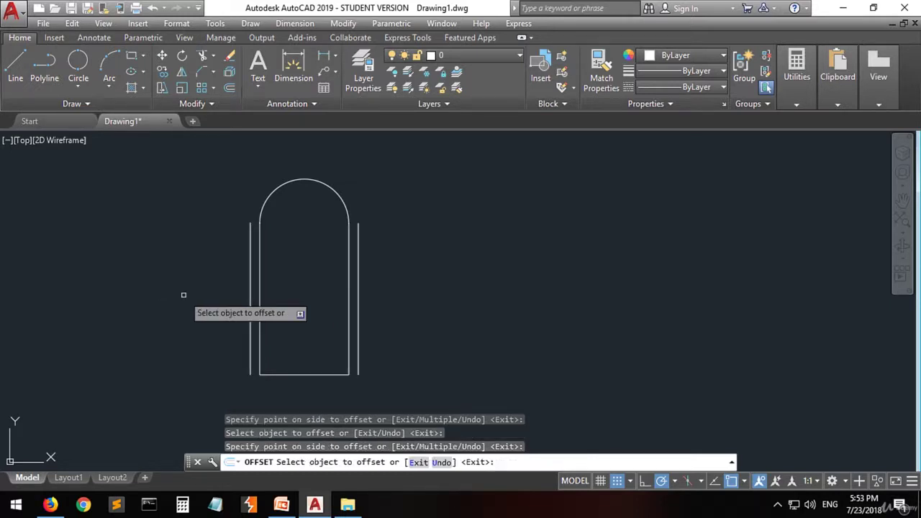
{"action": "left_click", "coordinate": [317, 181]}
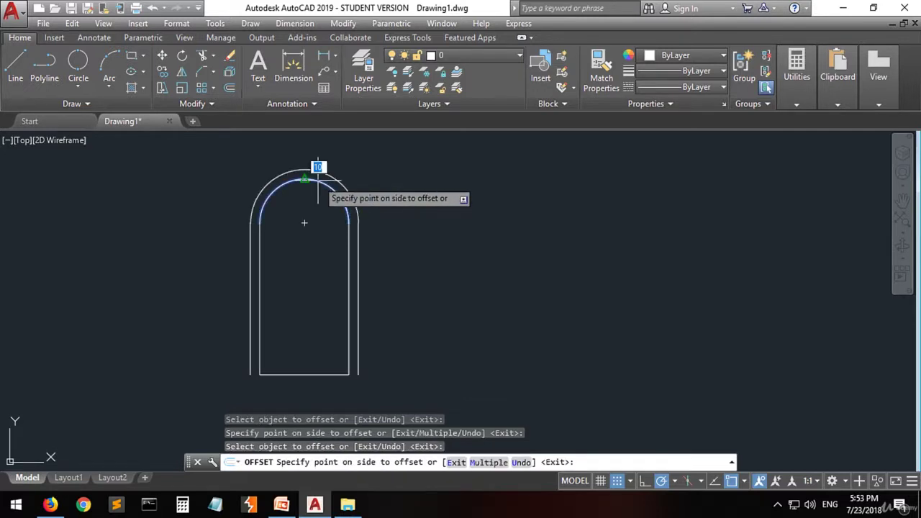
{"action": "left_click", "coordinate": [322, 154]}
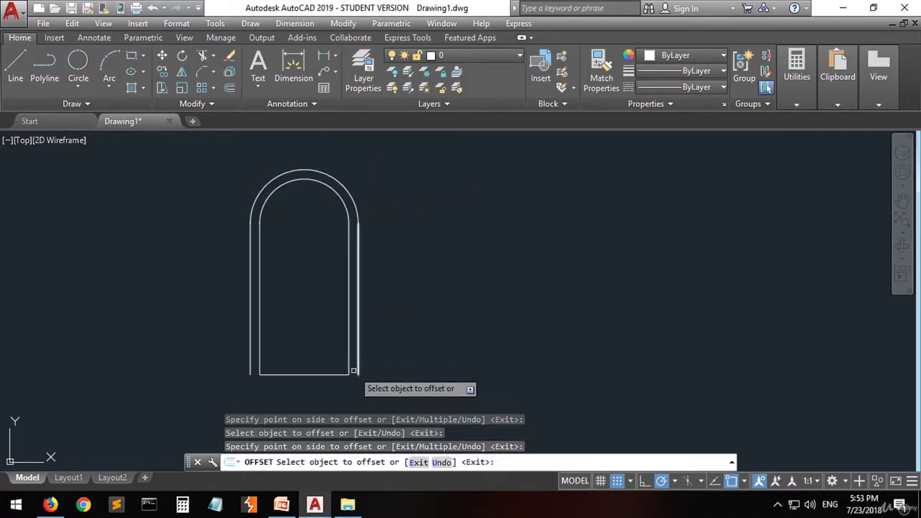
{"action": "left_click", "coordinate": [305, 374]}
{"action": "left_click", "coordinate": [300, 389]}
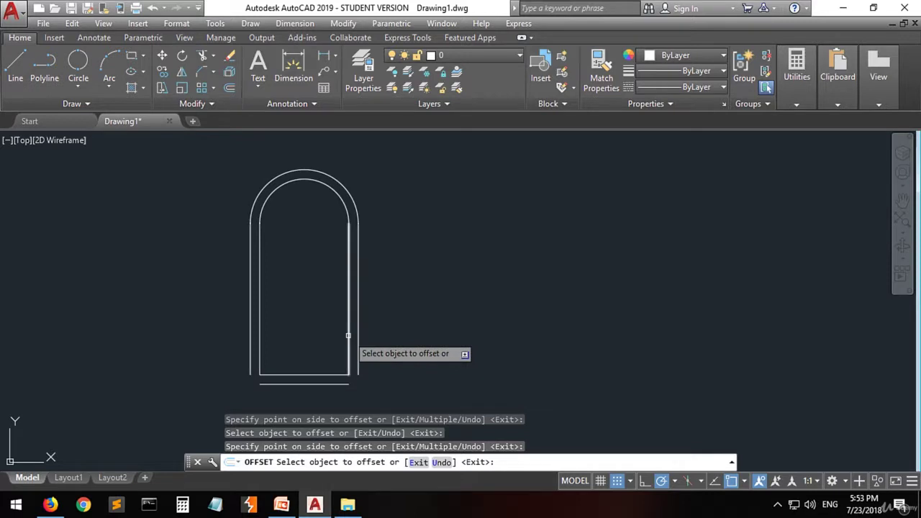
Offset the right side, arch, left side and bottom line 10 units inward, then end Offset.
{"action": "left_click", "coordinate": [350, 288]}
{"action": "left_click", "coordinate": [339, 267]}
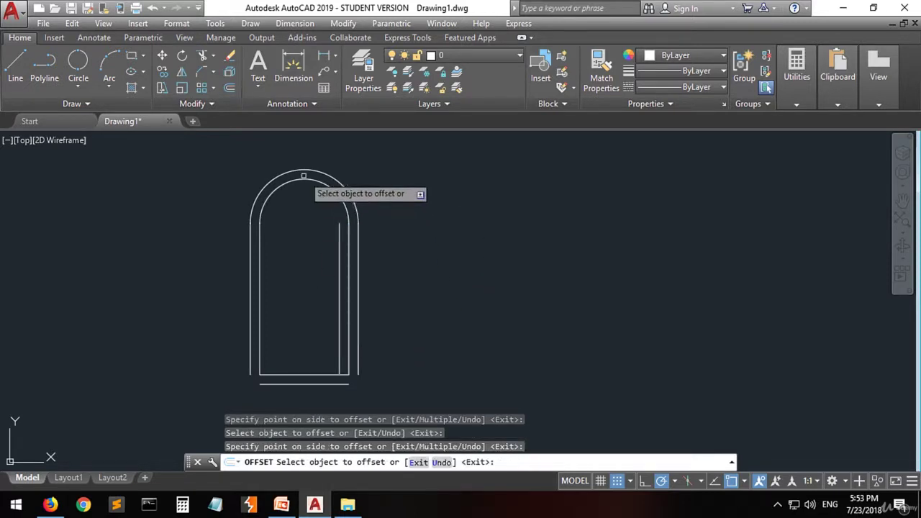
{"action": "left_click", "coordinate": [296, 176]}
{"action": "left_click", "coordinate": [296, 203]}
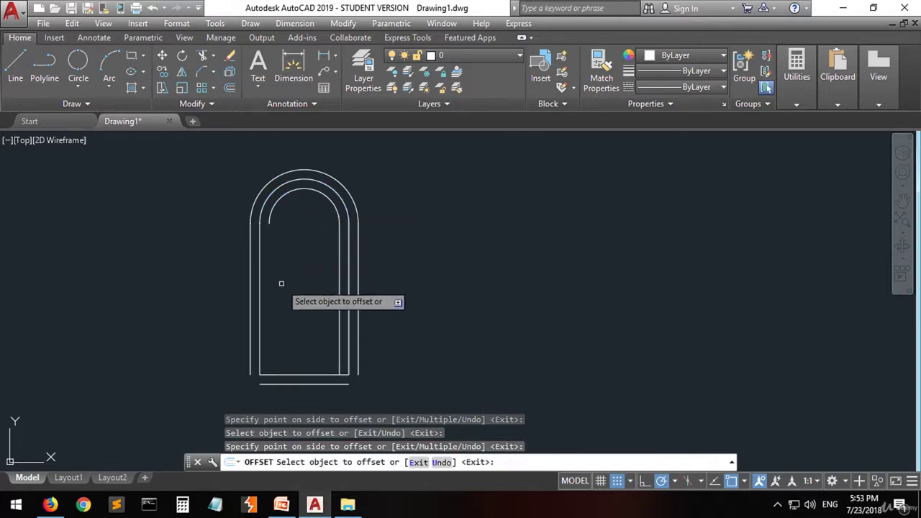
{"action": "left_click", "coordinate": [261, 294]}
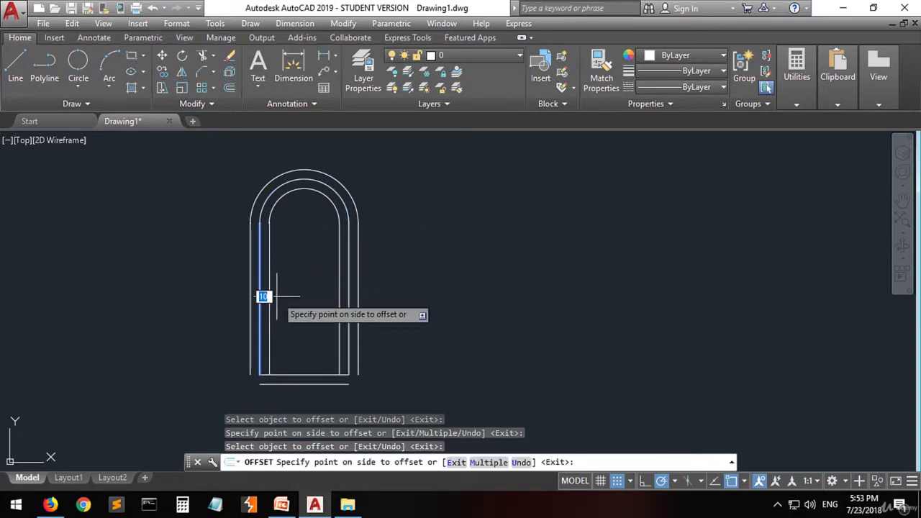
{"action": "left_click", "coordinate": [275, 295]}
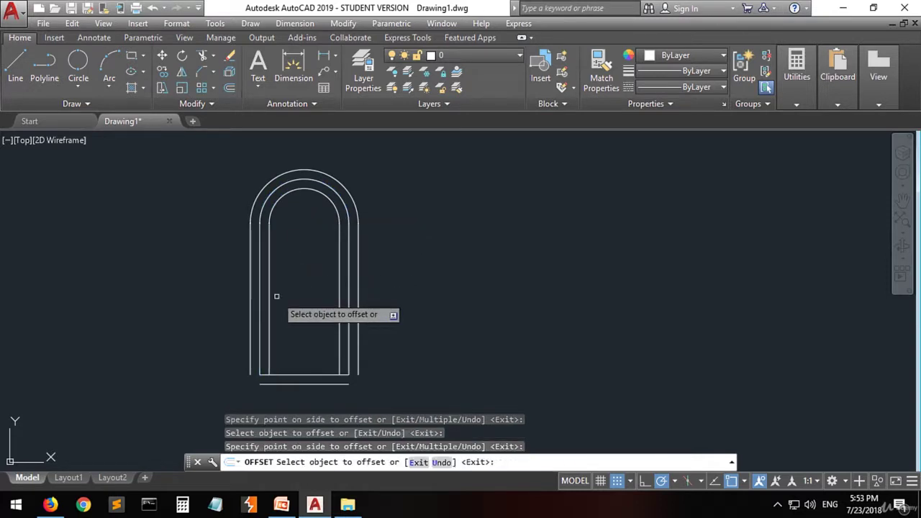
{"action": "left_click", "coordinate": [303, 373]}
{"action": "left_click", "coordinate": [303, 356]}
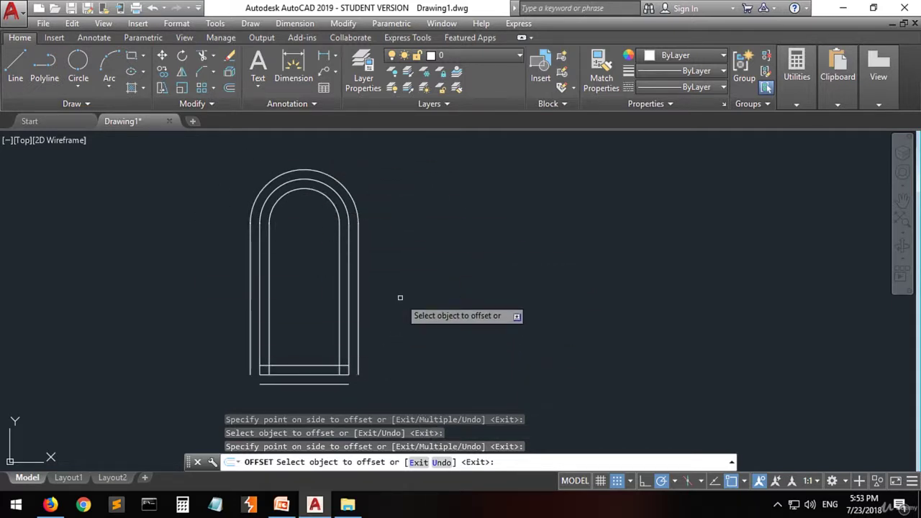
{"action": "key", "text": "Return"}
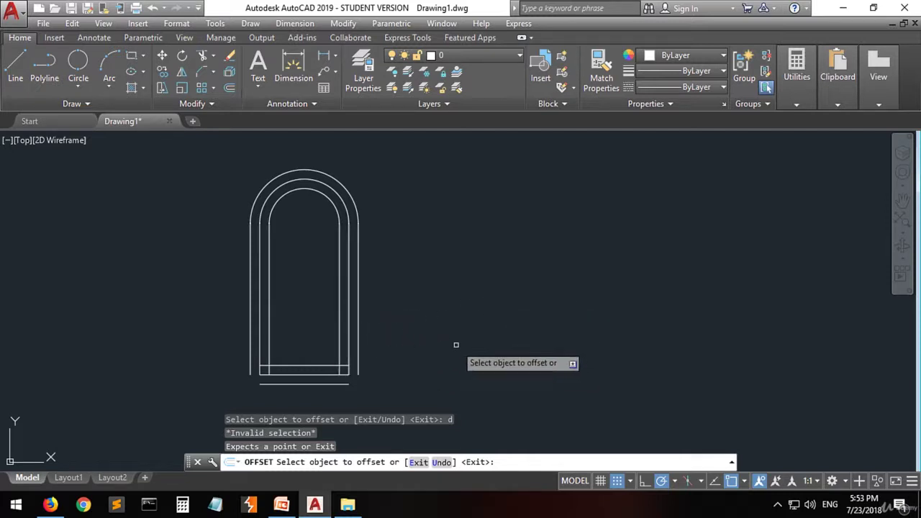
{"action": "key", "text": "Escape"}
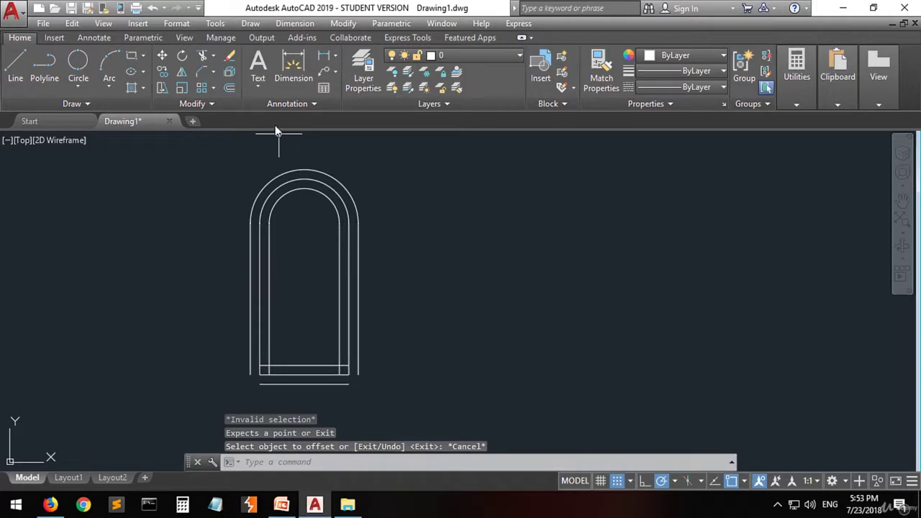
Restart Offset at distance 50 and copy the right side line and arch outward.
{"action": "left_click", "coordinate": [228, 88]}
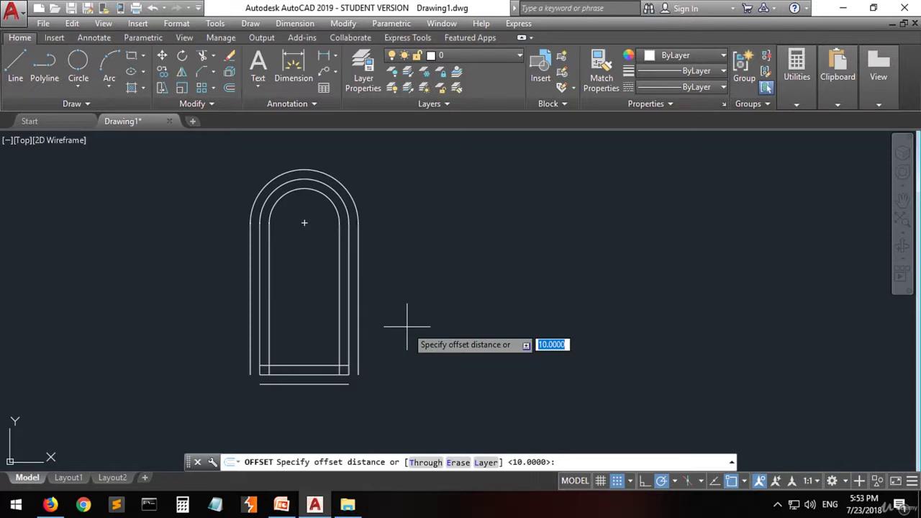
{"action": "type", "text": "50"}
{"action": "key", "text": "Return"}
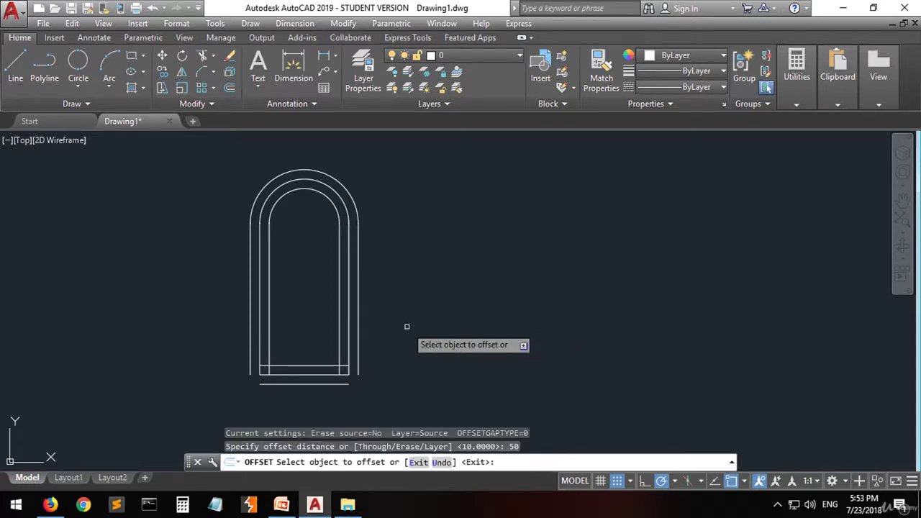
{"action": "left_click", "coordinate": [349, 305]}
{"action": "left_click", "coordinate": [389, 305]}
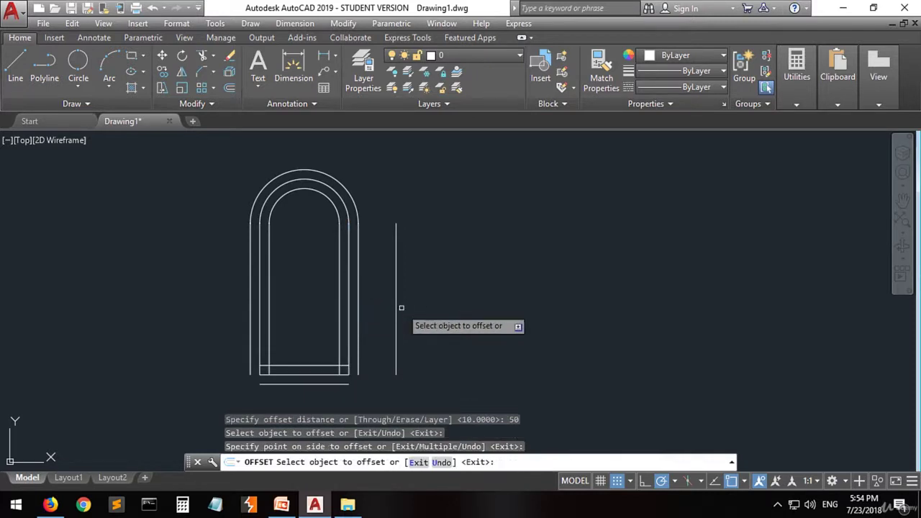
{"action": "left_click", "coordinate": [308, 173]}
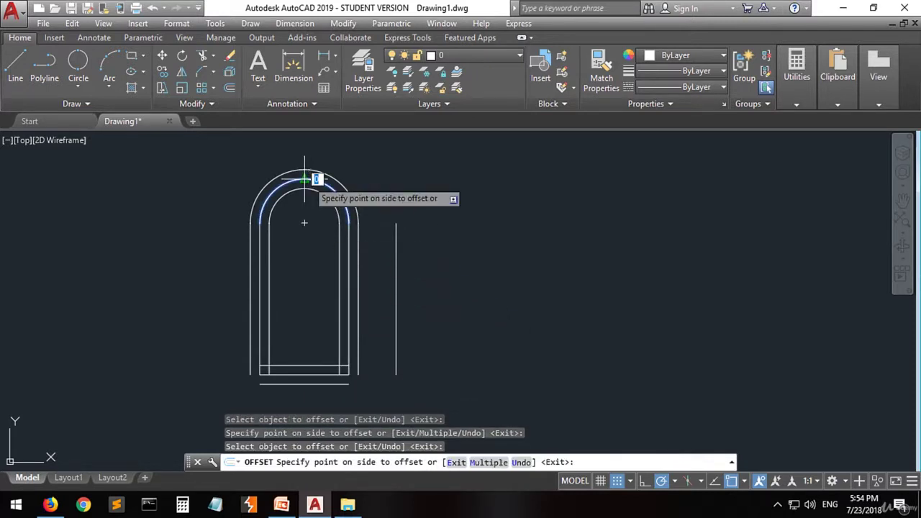
{"action": "left_click", "coordinate": [306, 144]}
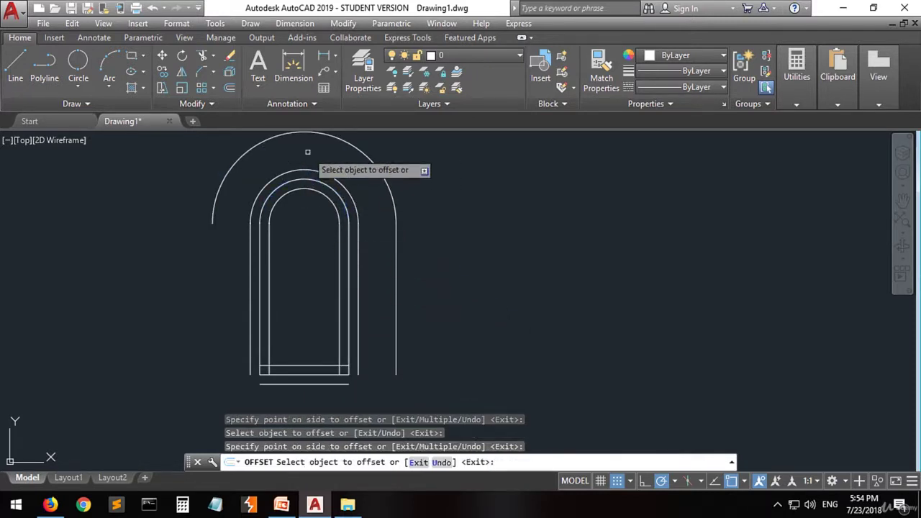
Offset the left side line and bottom line 50 units outward.
{"action": "left_click", "coordinate": [260, 282]}
{"action": "left_click", "coordinate": [194, 286]}
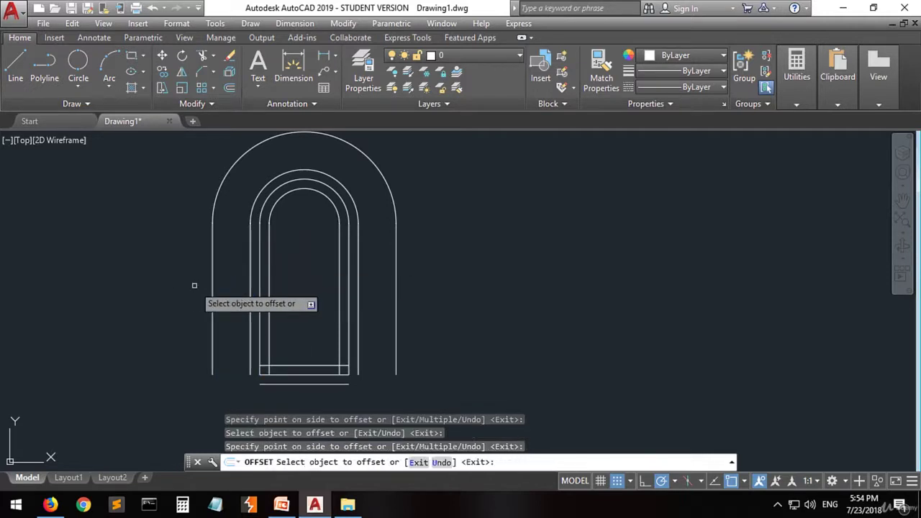
{"action": "left_click", "coordinate": [300, 374]}
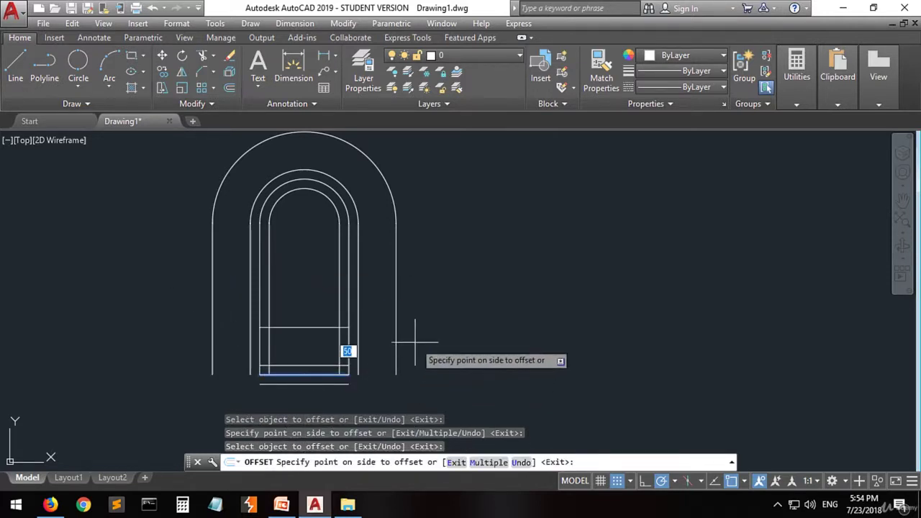
{"action": "scroll", "coordinate": [417, 317], "scroll_direction": "down", "scroll_amount": 5}
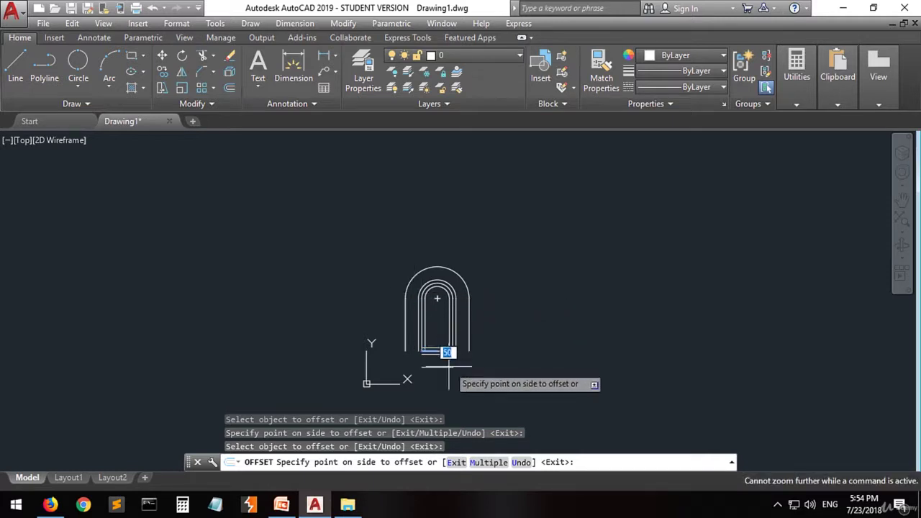
{"action": "scroll", "coordinate": [448, 375], "scroll_direction": "up", "scroll_amount": 4}
{"action": "left_click", "coordinate": [420, 365]}
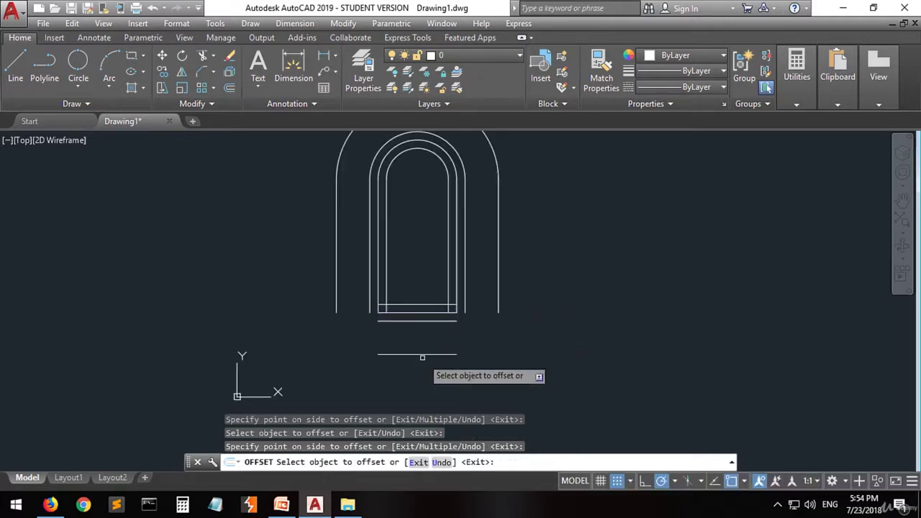
{"action": "scroll", "coordinate": [304, 369], "scroll_direction": "down", "scroll_amount": 2}
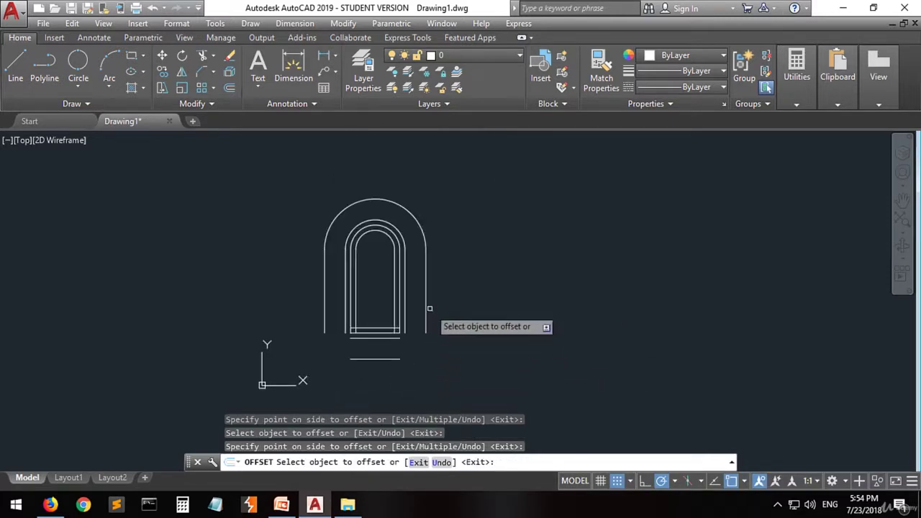
{"action": "scroll", "coordinate": [386, 241], "scroll_direction": "up", "scroll_amount": 1}
{"action": "scroll", "coordinate": [381, 247], "scroll_direction": "down", "scroll_amount": 1}
{"action": "scroll", "coordinate": [382, 321], "scroll_direction": "up", "scroll_amount": 2}
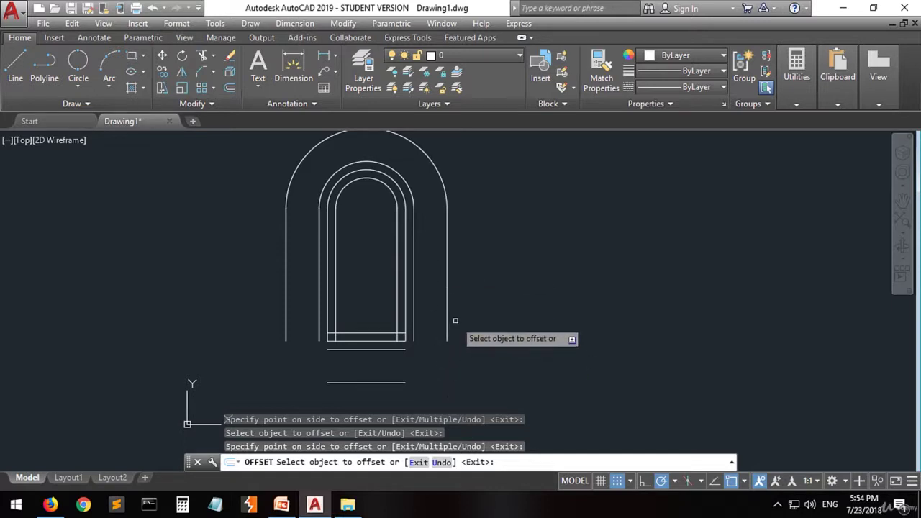
{"action": "left_click", "coordinate": [212, 57]}
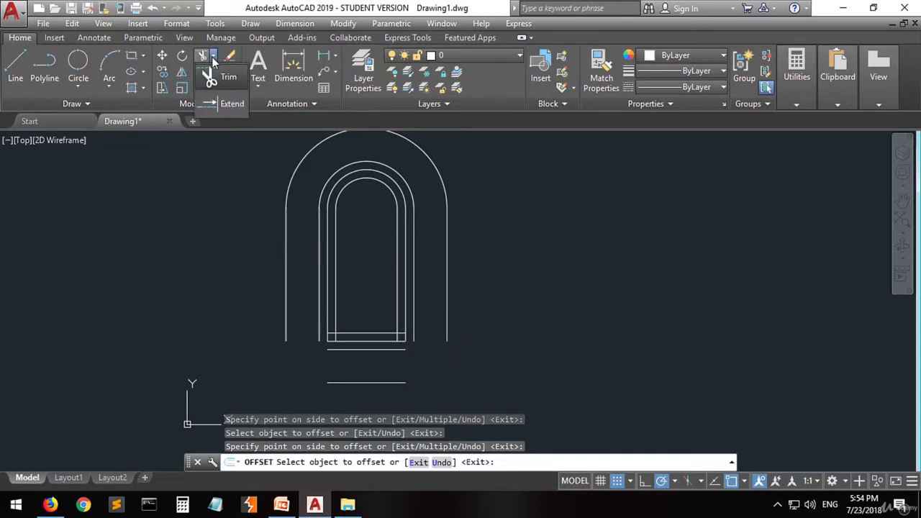
Start Extend with the outer right side and lower line as boundaries, Edge mode set to Extend.
{"action": "left_click", "coordinate": [214, 108]}
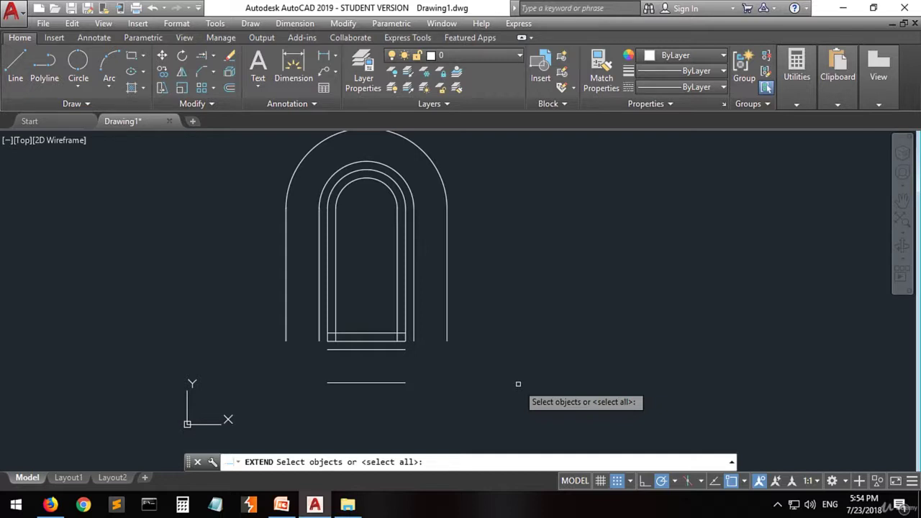
{"action": "left_click", "coordinate": [447, 318]}
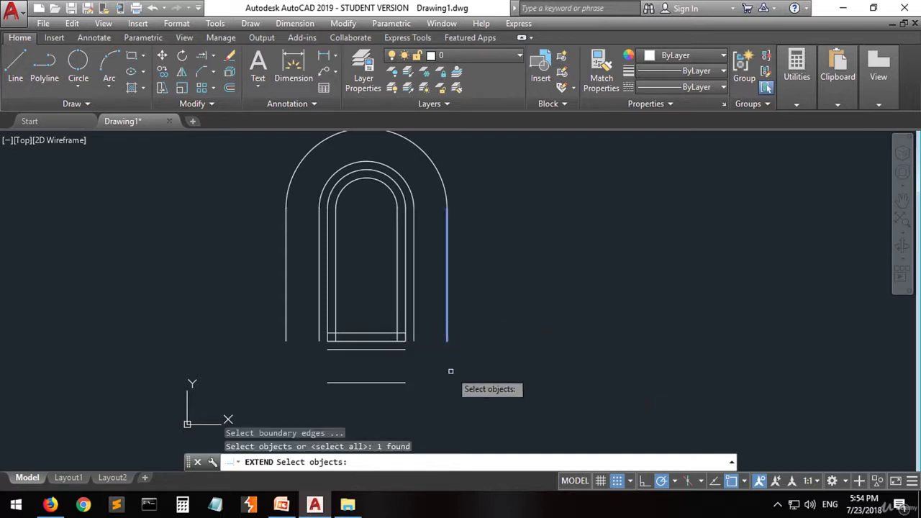
{"action": "left_click", "coordinate": [392, 384]}
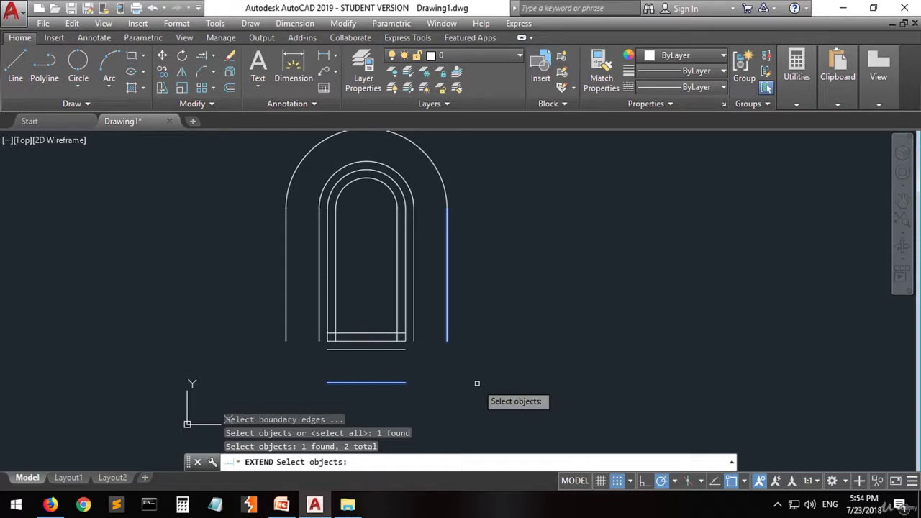
{"action": "key", "text": "Return"}
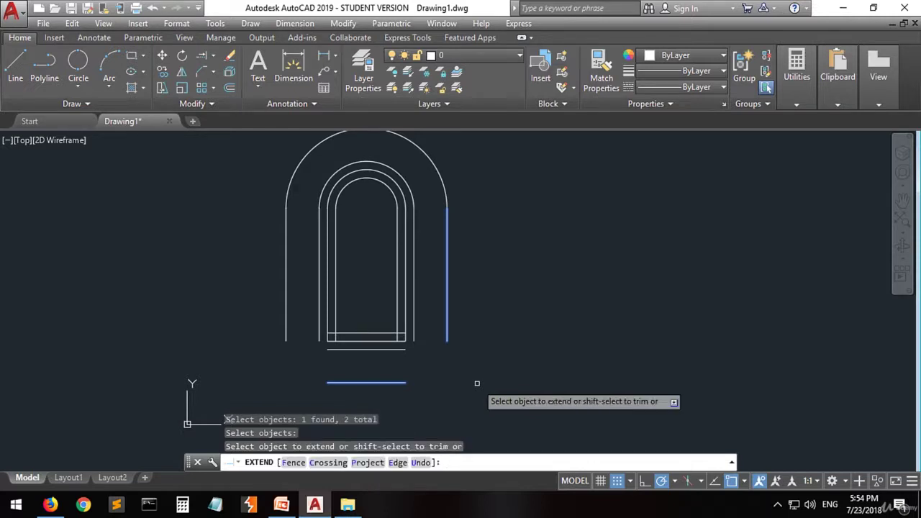
{"action": "left_click", "coordinate": [398, 462]}
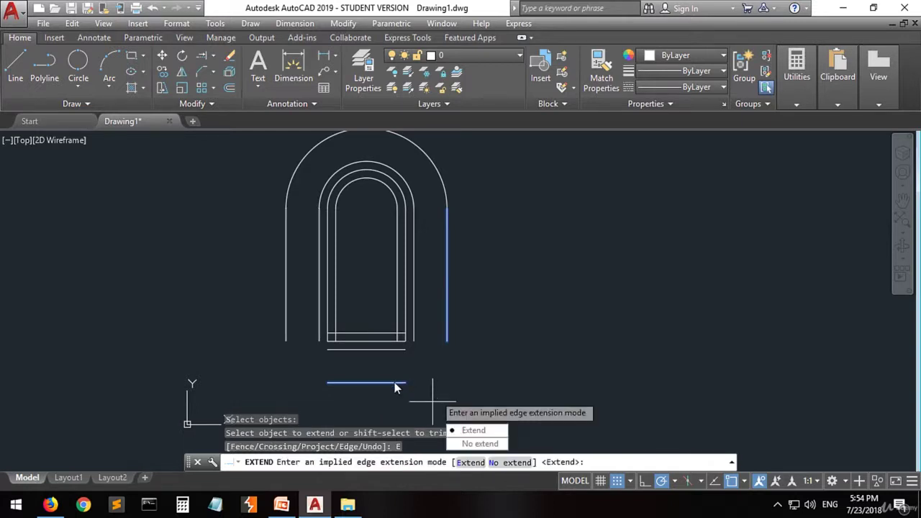
{"action": "left_click", "coordinate": [474, 430]}
Extend the bottom line and right side to meet, and the left outer side down to bottom level.
{"action": "left_click", "coordinate": [398, 383]}
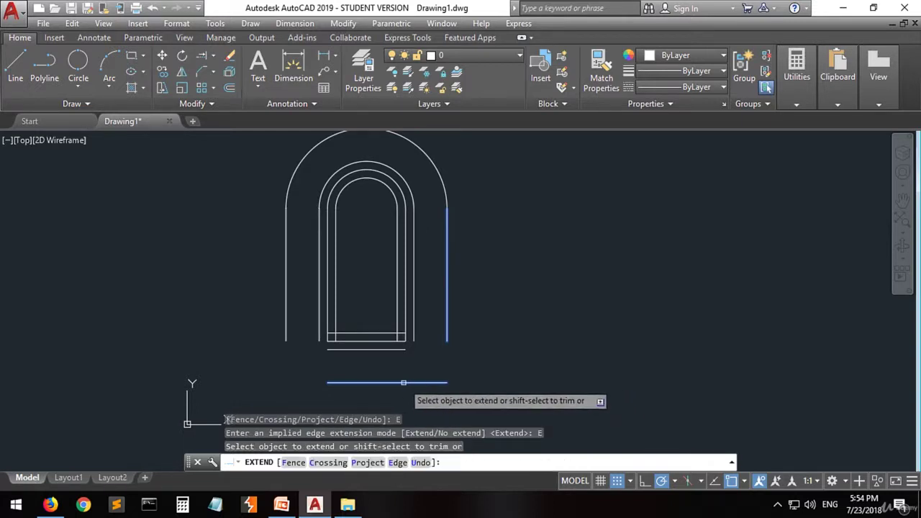
{"action": "left_click", "coordinate": [446, 332]}
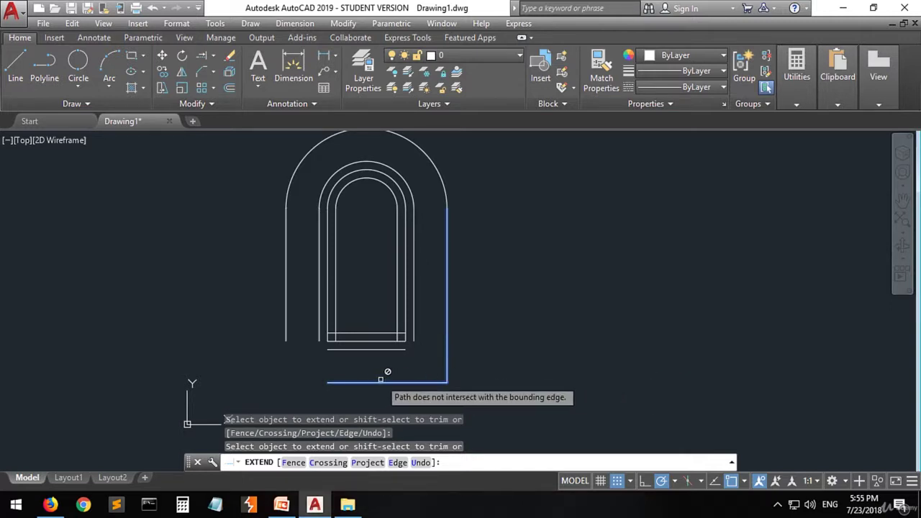
{"action": "left_click", "coordinate": [338, 375]}
{"action": "left_click", "coordinate": [288, 321]}
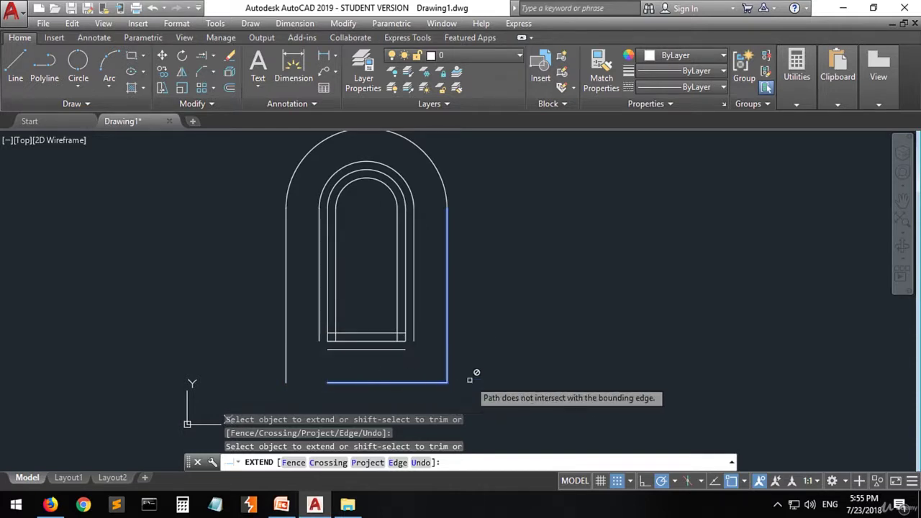
{"action": "key", "text": "Escape"}
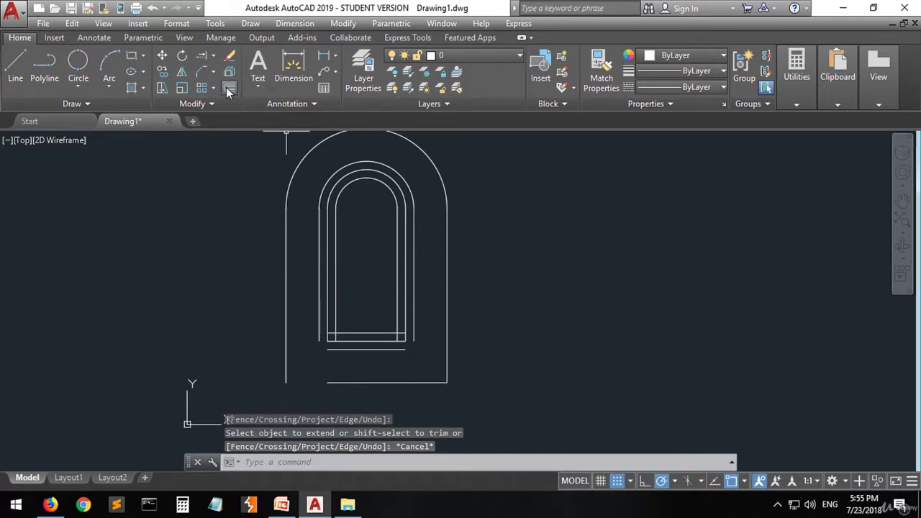
Retry Extend with the bottom line as boundary and Edge mode Extend, targeting the left outer side.
{"action": "left_click", "coordinate": [202, 56]}
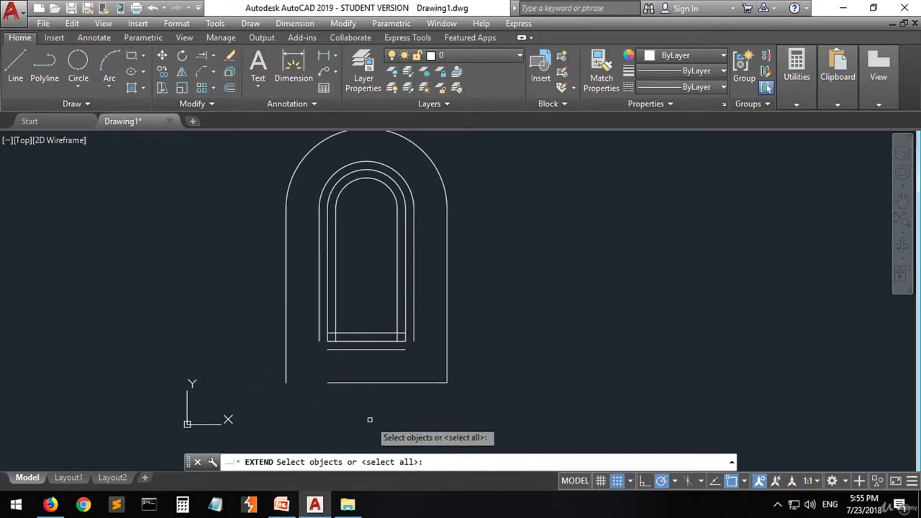
{"action": "left_click", "coordinate": [349, 383]}
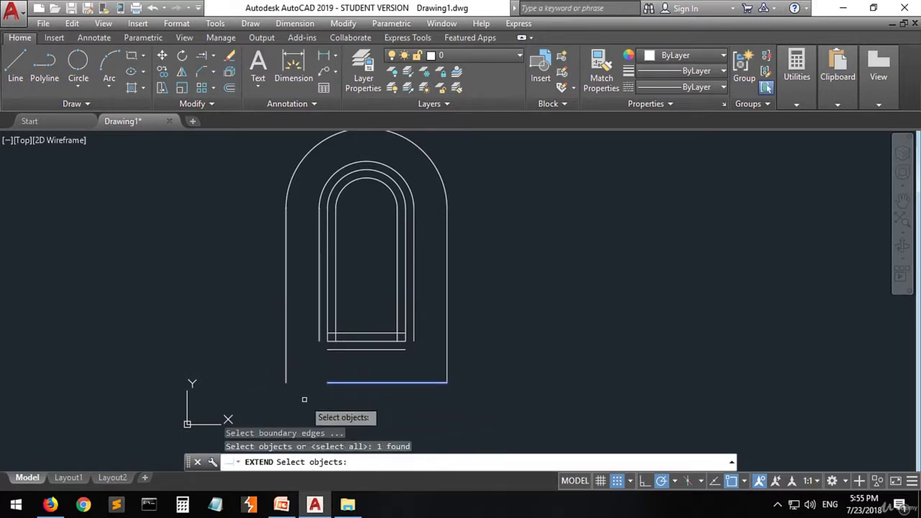
{"action": "key", "text": "Return"}
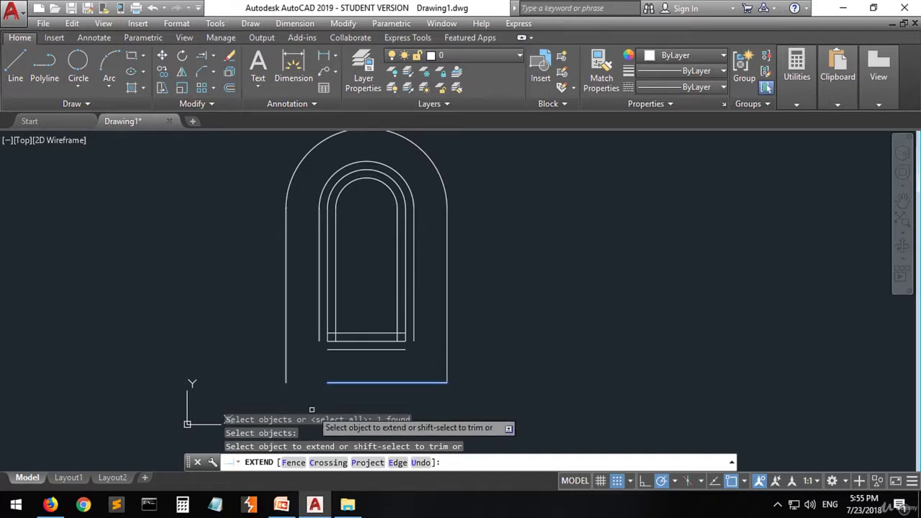
{"action": "type", "text": "e"}
{"action": "key", "text": "Return"}
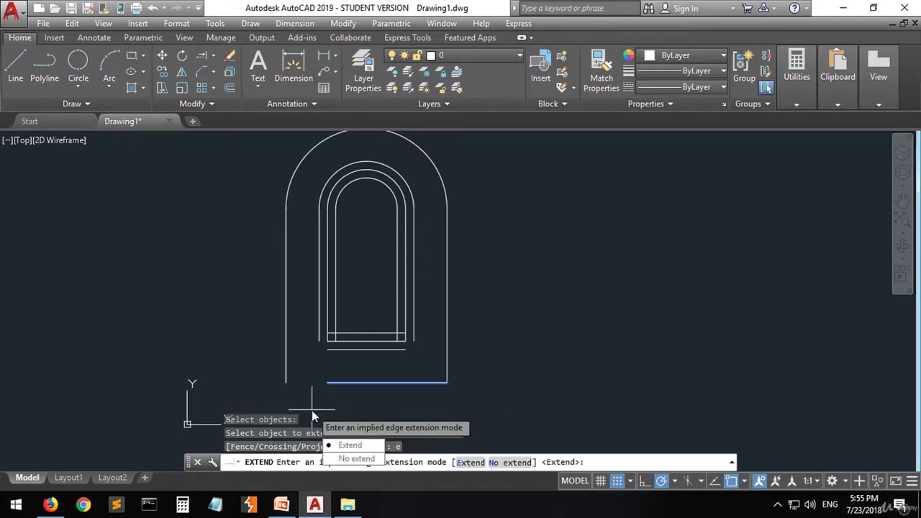
{"action": "left_click", "coordinate": [344, 447]}
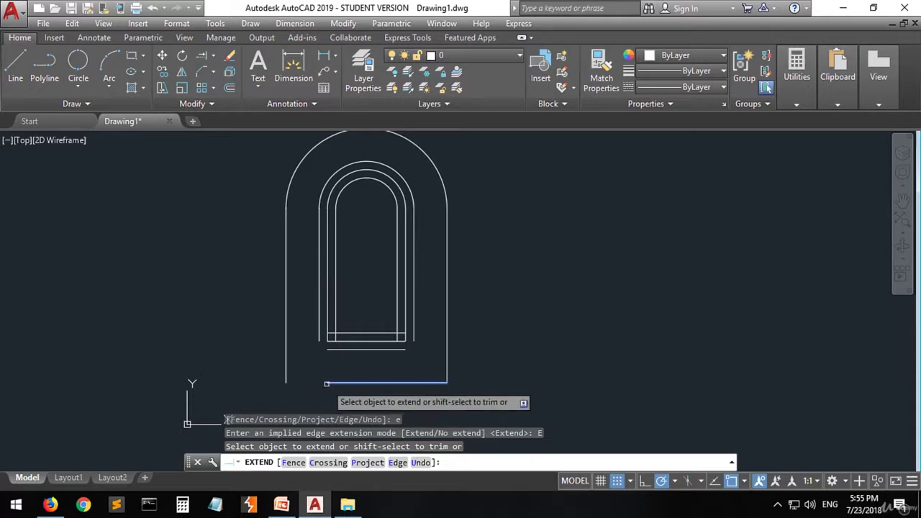
{"action": "left_click", "coordinate": [286, 377]}
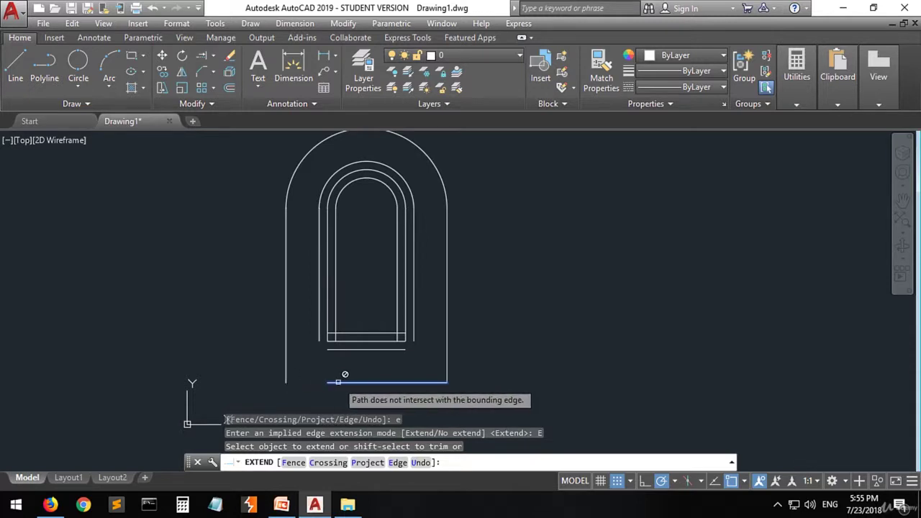
{"action": "left_click", "coordinate": [303, 382]}
{"action": "left_click", "coordinate": [356, 382]}
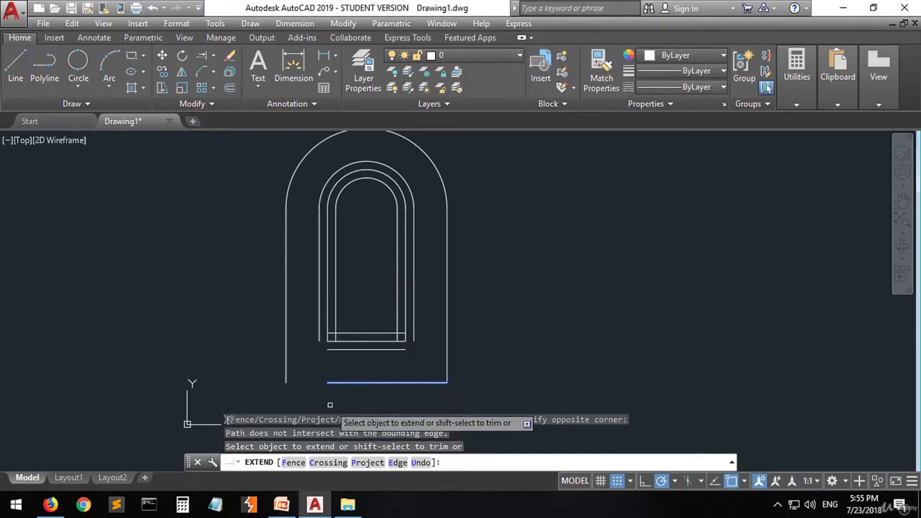
Switch Edge mode to No extend and try lengthening the short bottom line, then cancel.
{"action": "type", "text": "e"}
{"action": "key", "text": "Return"}
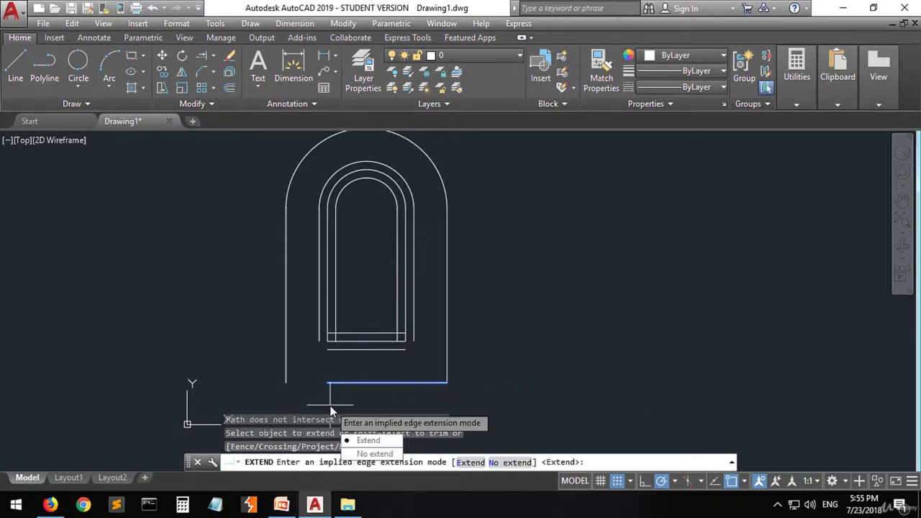
{"action": "left_click", "coordinate": [348, 454]}
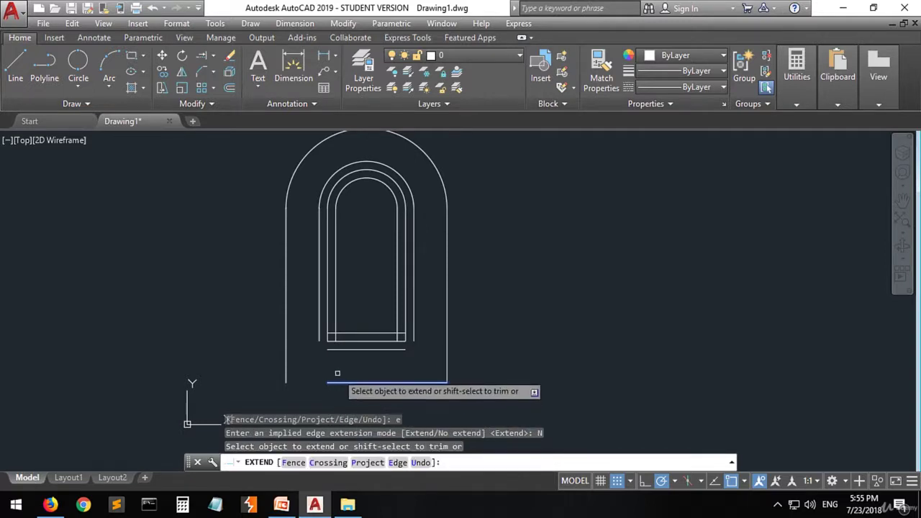
{"action": "left_click", "coordinate": [289, 369]}
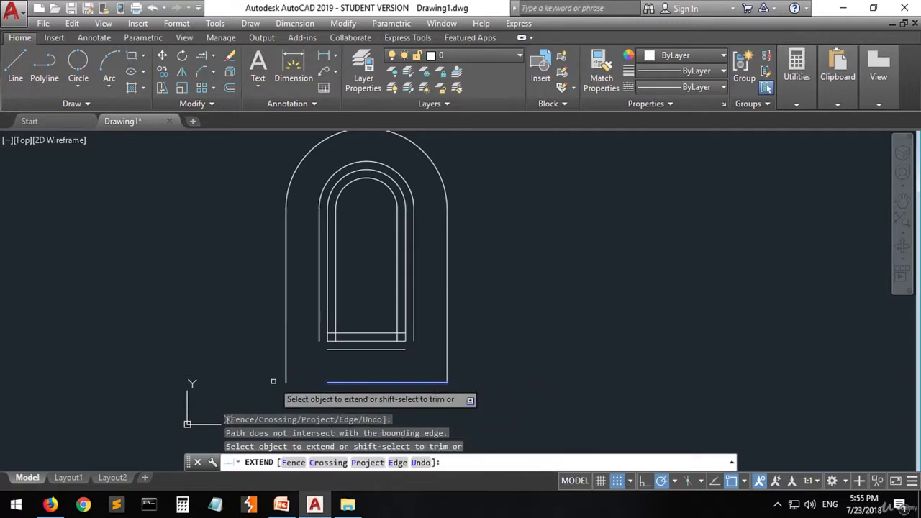
{"action": "key", "text": "Escape"}
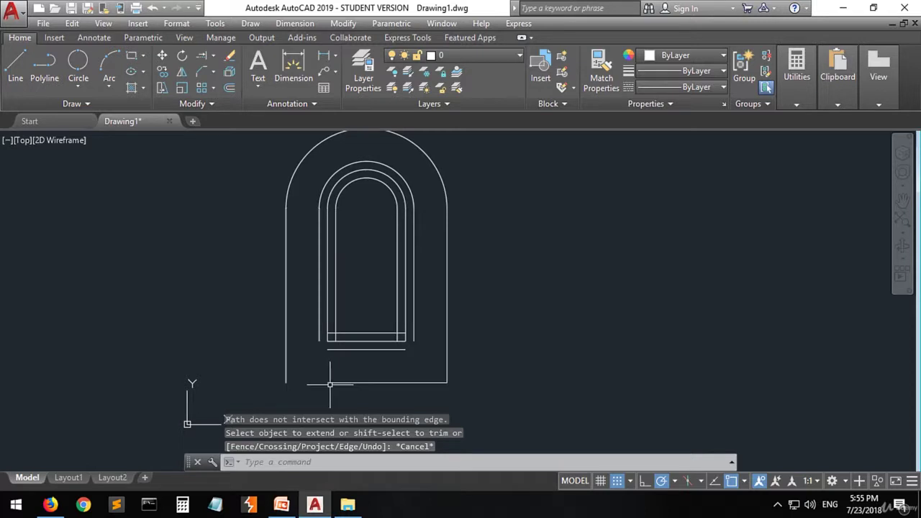
Extend the outer bottom line left to the outer left side, using both lines as boundaries.
{"action": "left_click", "coordinate": [197, 55]}
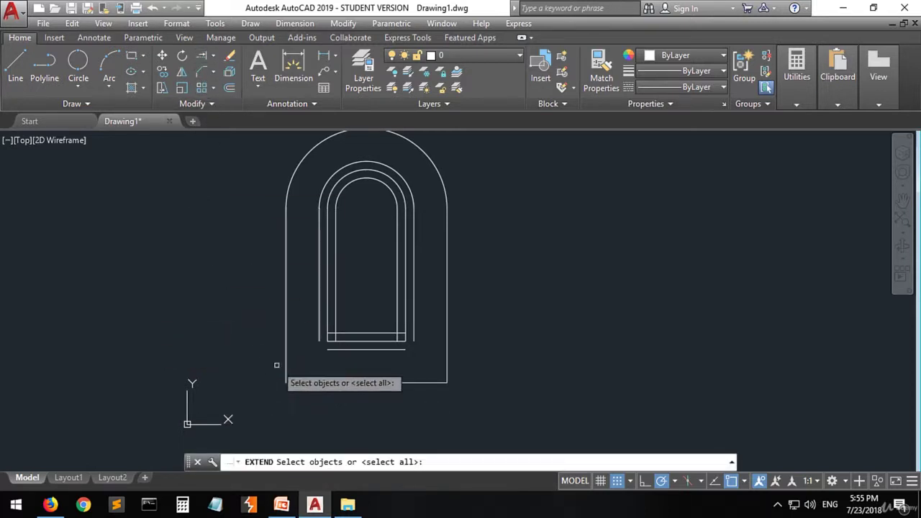
{"action": "left_click", "coordinate": [340, 382]}
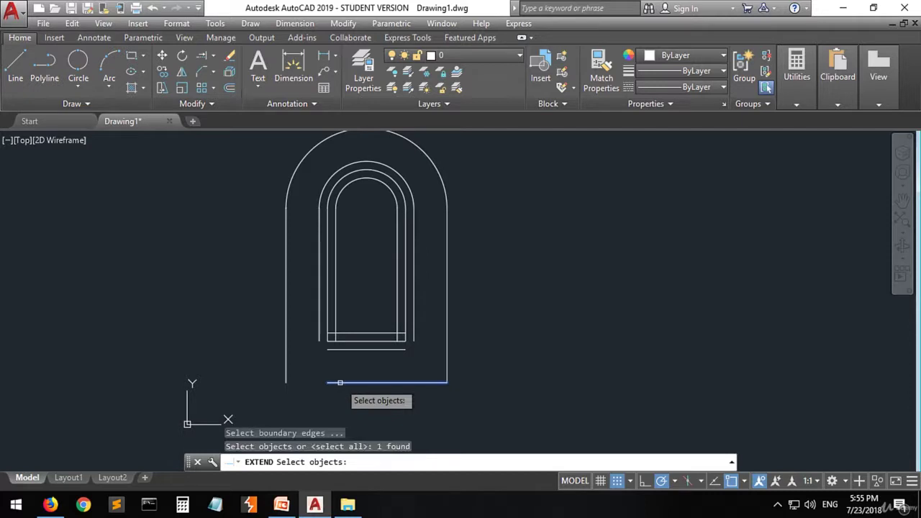
{"action": "left_click", "coordinate": [285, 372]}
{"action": "key", "text": "Return"}
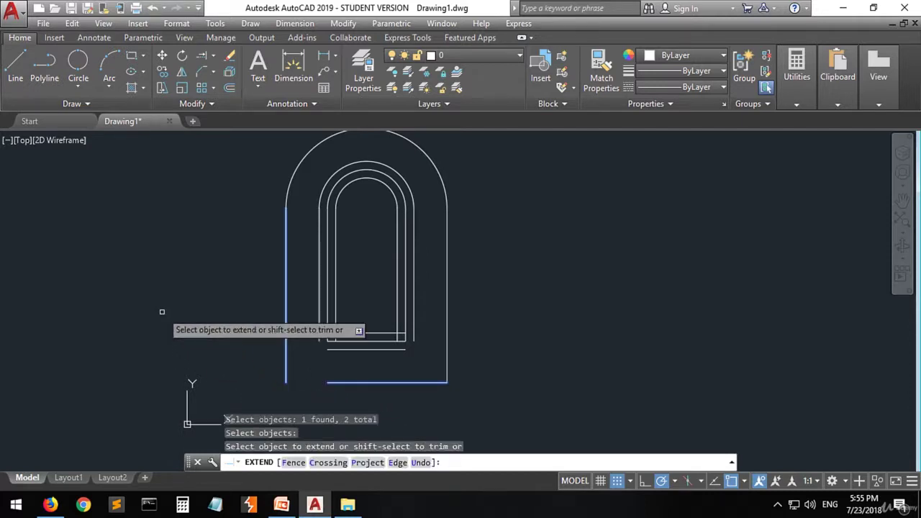
{"action": "left_click", "coordinate": [340, 384]}
{"action": "left_click", "coordinate": [340, 383]}
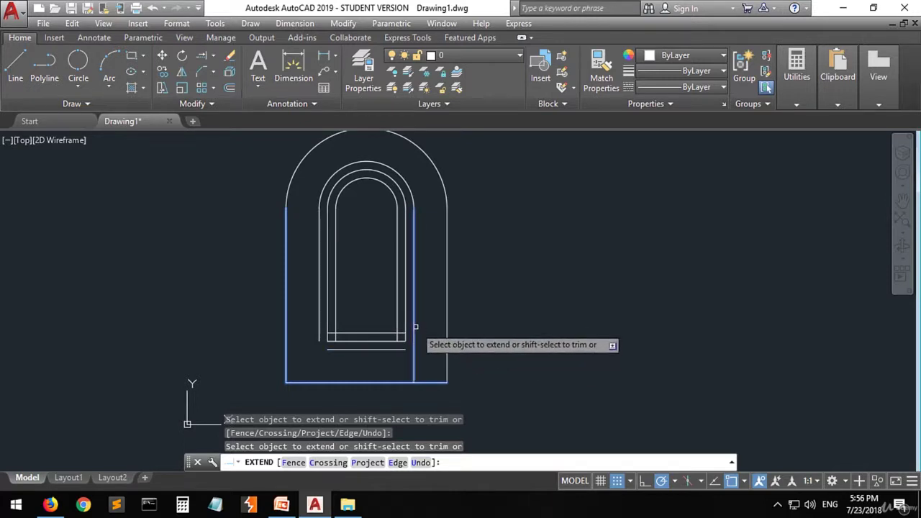
Restart Extend with the middle frame's right side and bottom line as boundaries, Edge mode Extend.
{"action": "key", "text": "Escape"}
{"action": "scroll", "coordinate": [381, 356], "scroll_direction": "up", "scroll_amount": 4}
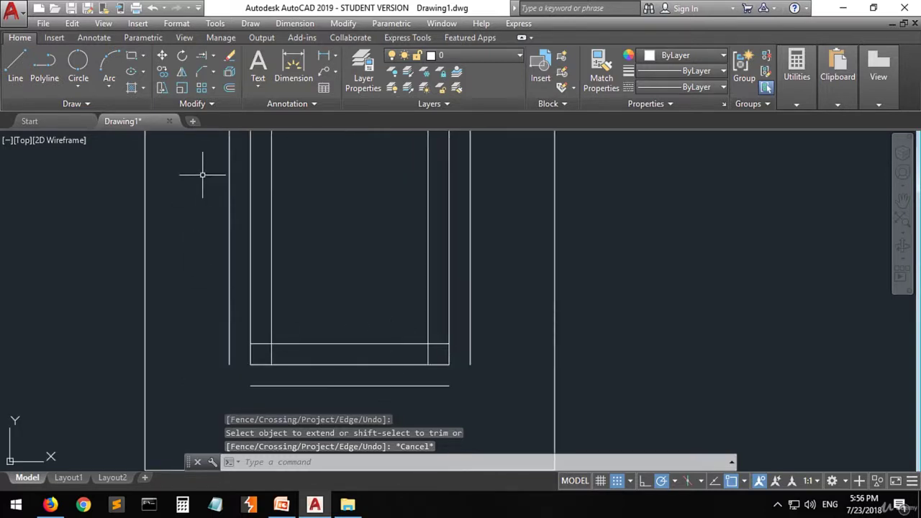
{"action": "left_click", "coordinate": [201, 57]}
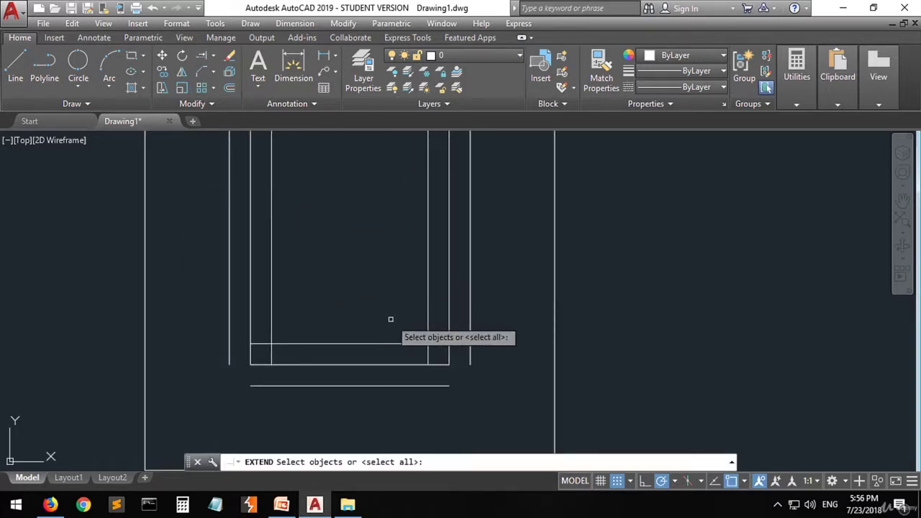
{"action": "left_click", "coordinate": [469, 343]}
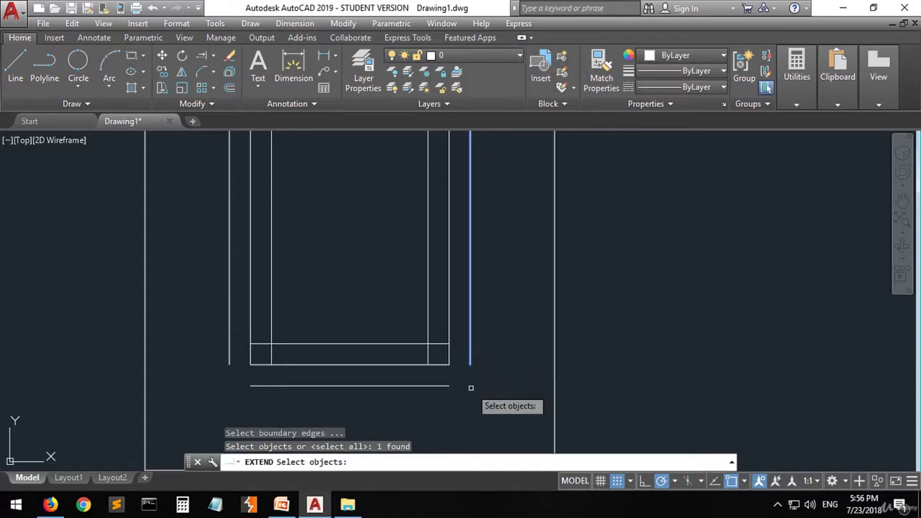
{"action": "left_click", "coordinate": [434, 386]}
{"action": "key", "text": "Return"}
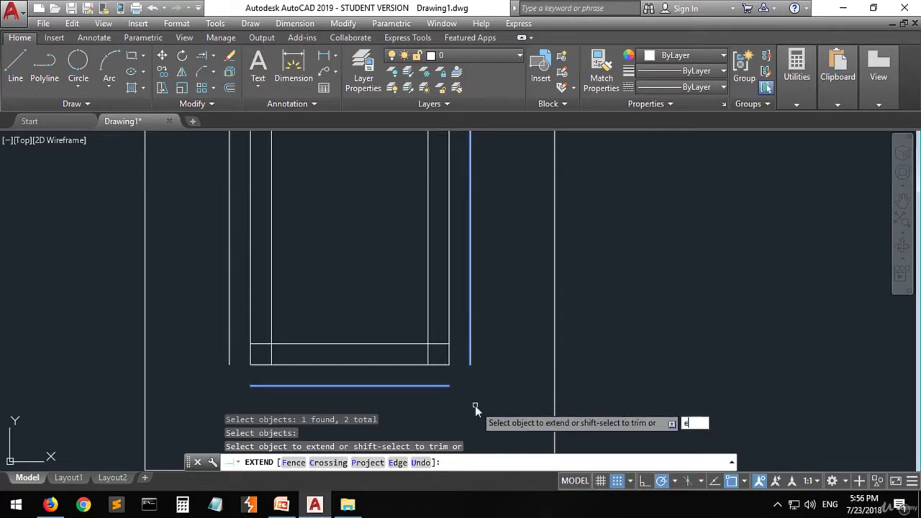
{"action": "key", "text": "Return"}
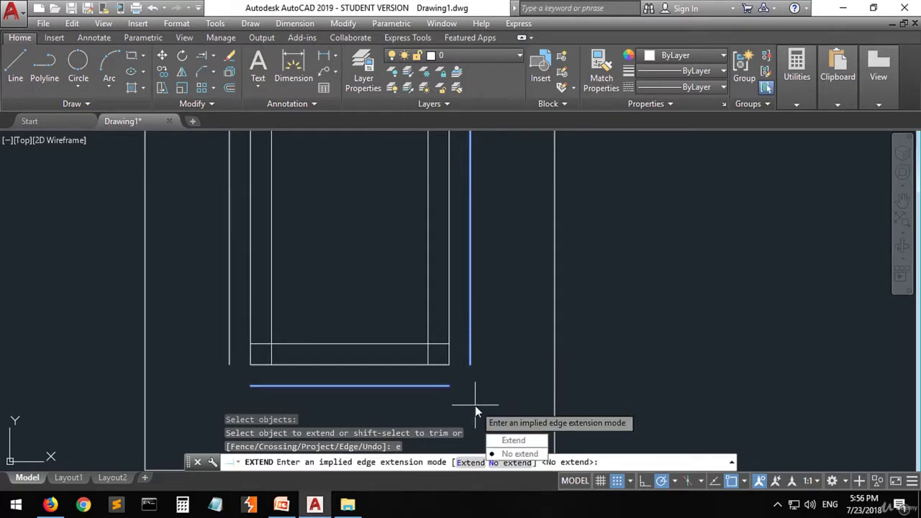
{"action": "left_click", "coordinate": [513, 440]}
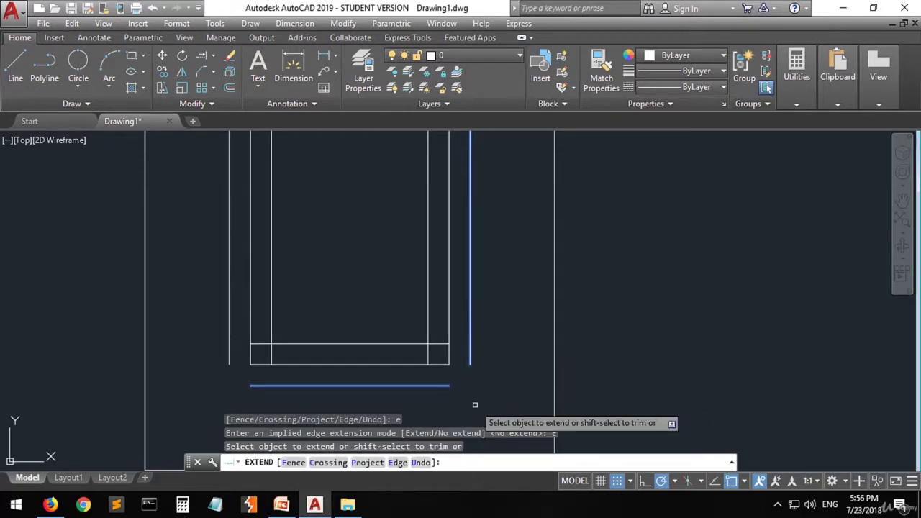
Extend the middle frame's right side and bottom line to meet, and its left side down.
{"action": "left_click", "coordinate": [470, 362]}
{"action": "left_click", "coordinate": [441, 386]}
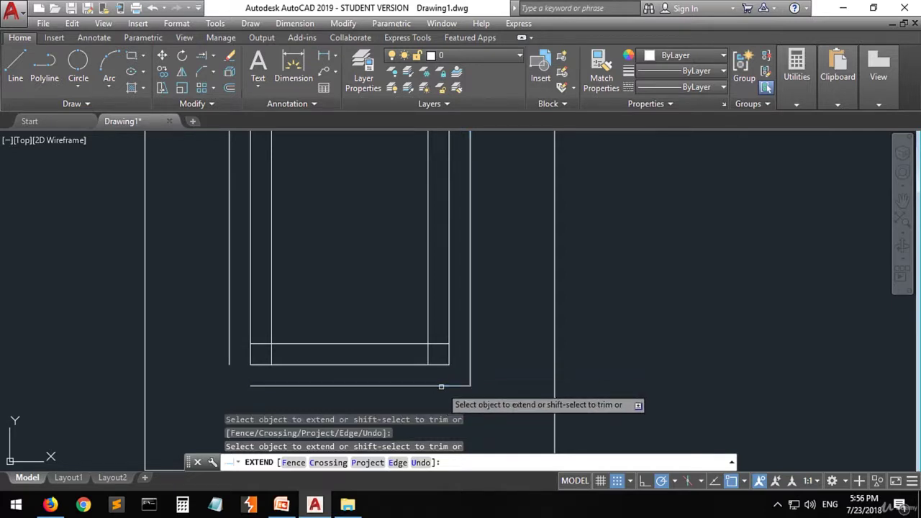
{"action": "left_click", "coordinate": [230, 355]}
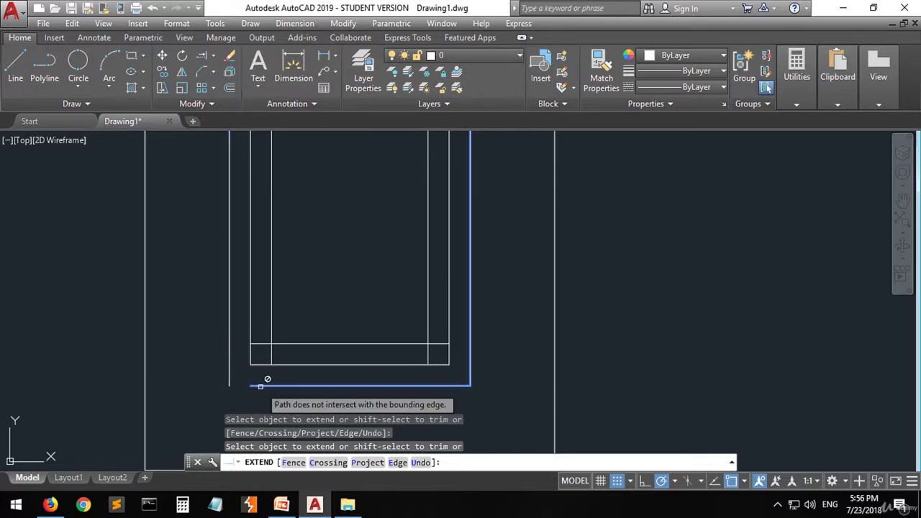
{"action": "key", "text": "Escape"}
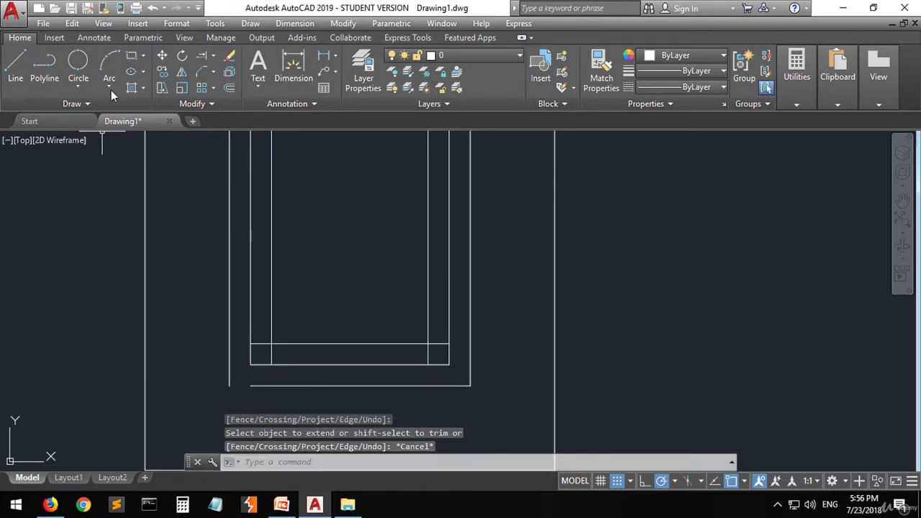
Extend the middle frame's bottom line left to its left side, using both as boundaries.
{"action": "left_click", "coordinate": [201, 58]}
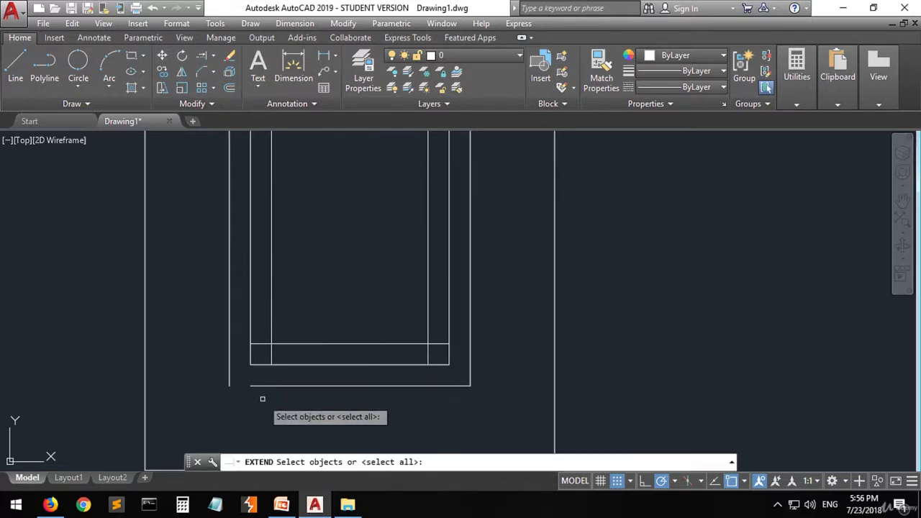
{"action": "left_click", "coordinate": [269, 383]}
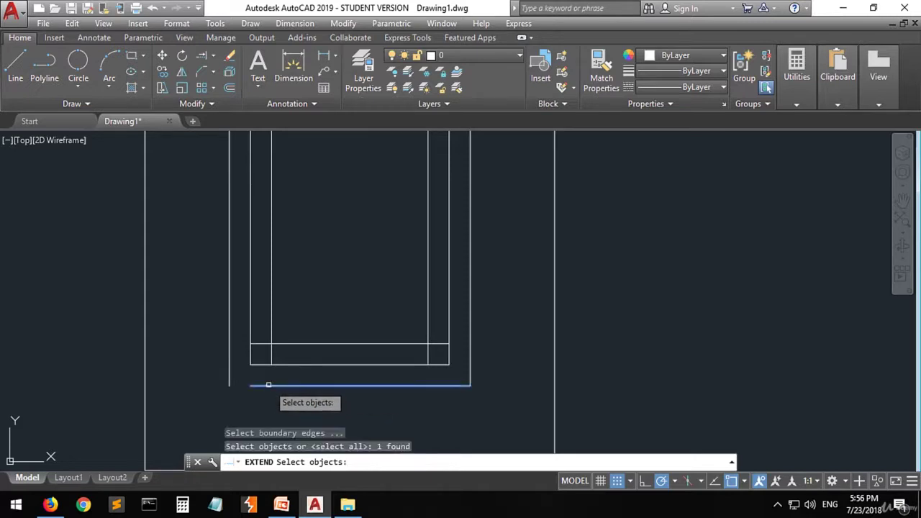
{"action": "left_click", "coordinate": [229, 370]}
{"action": "key", "text": "Return"}
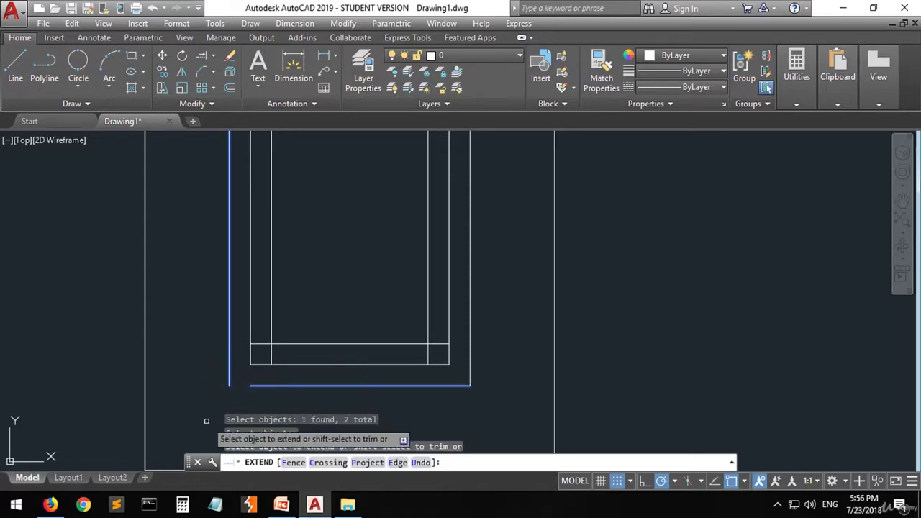
{"action": "left_click", "coordinate": [264, 387]}
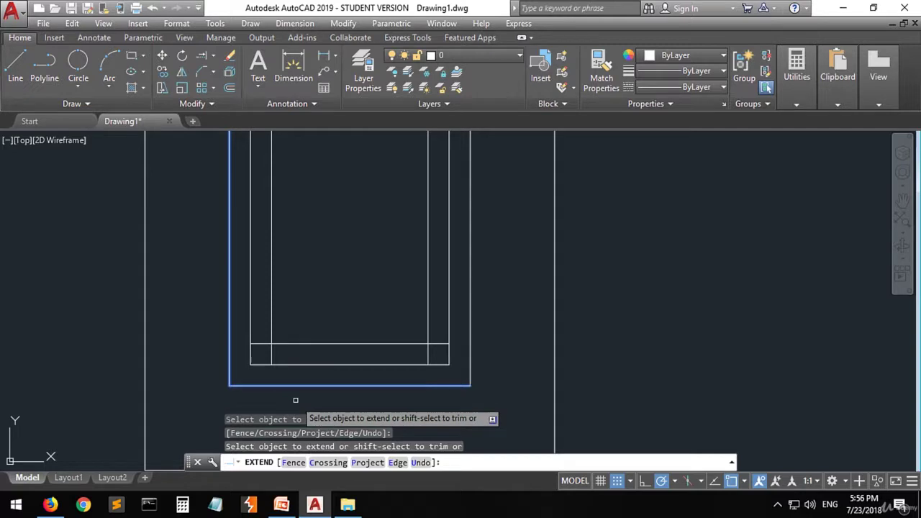
{"action": "scroll", "coordinate": [395, 384], "scroll_direction": "down", "scroll_amount": 4}
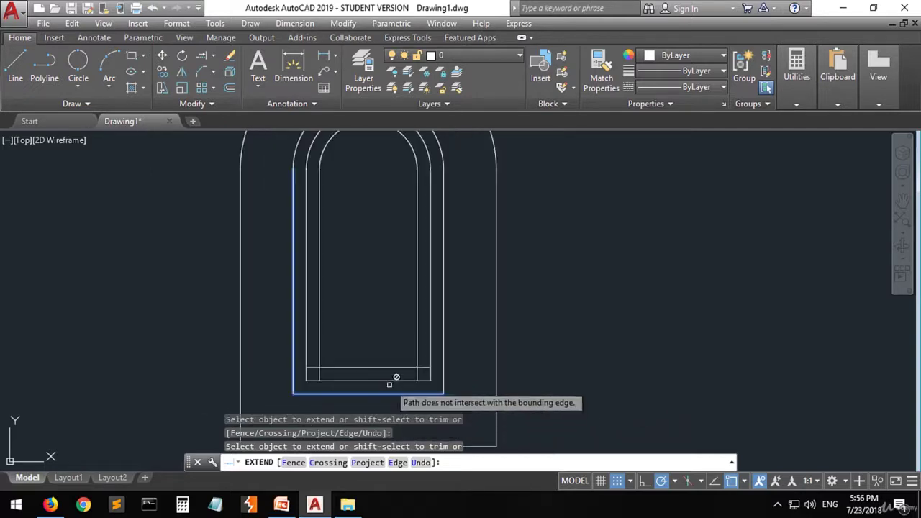
{"action": "scroll", "coordinate": [216, 286], "scroll_direction": "down", "scroll_amount": 3}
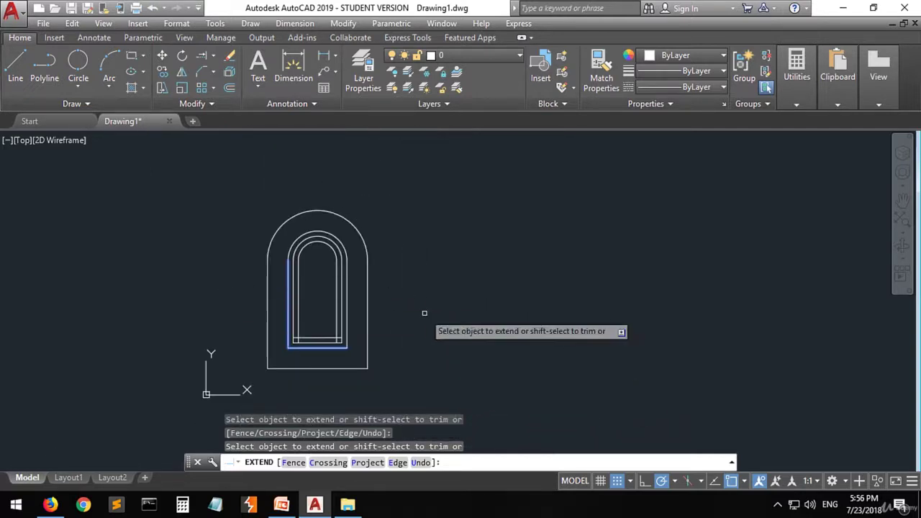
{"action": "key", "text": "Escape"}
{"action": "scroll", "coordinate": [409, 325], "scroll_direction": "up", "scroll_amount": 2}
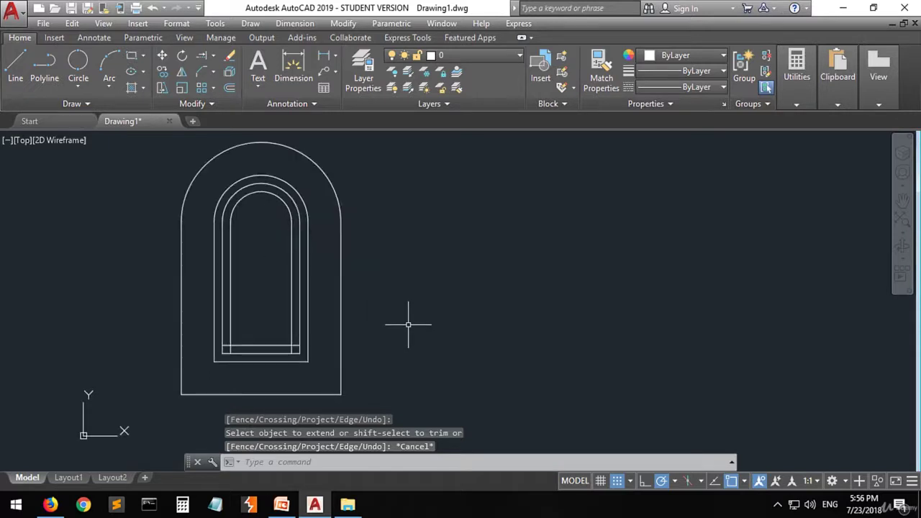